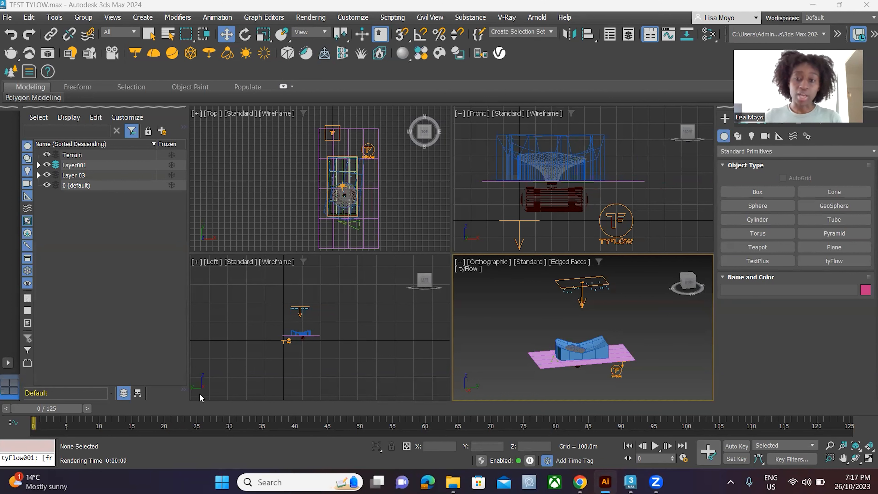
Step: Open the render setup window and enlarge it to show more of the common parameters
left_click(310, 18)
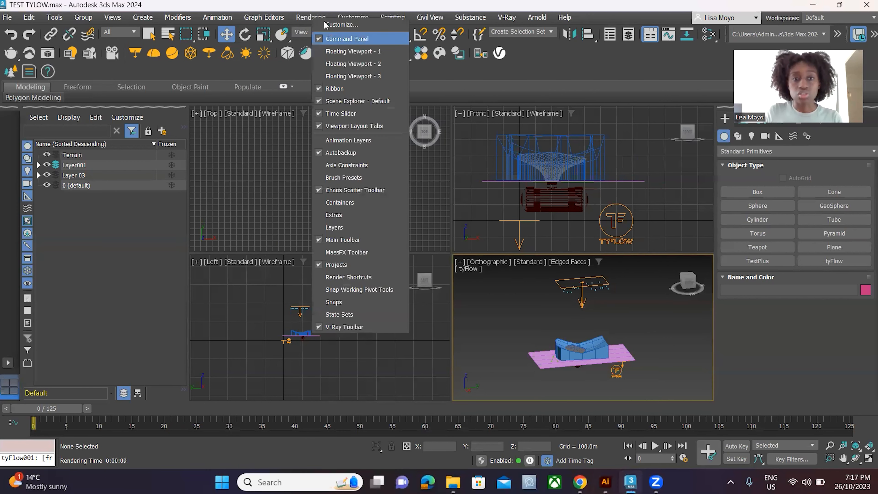
left_click(311, 19)
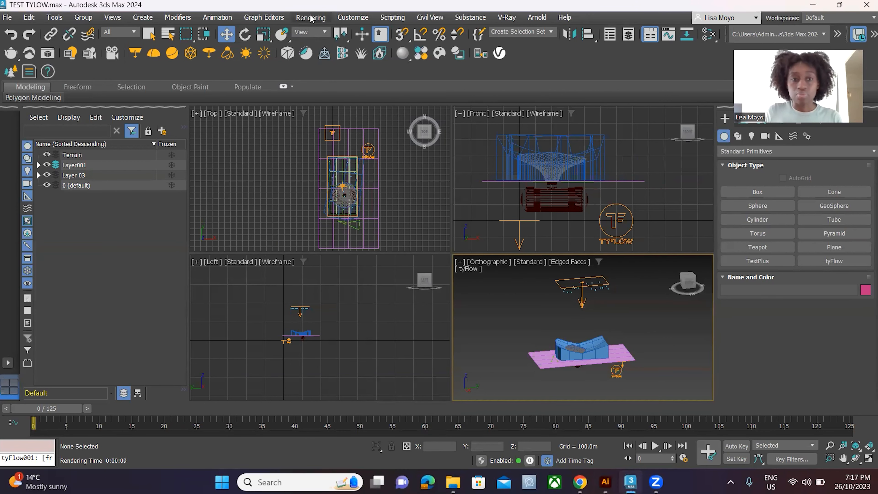
left_click(311, 18)
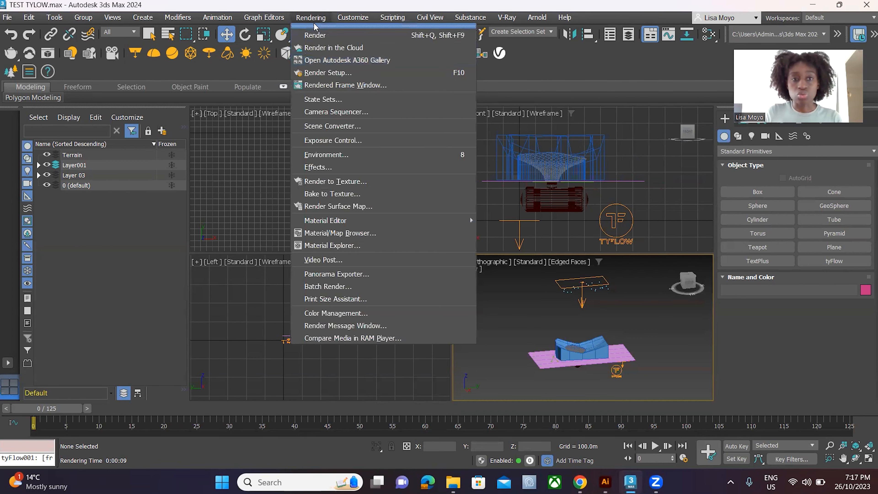
left_click(324, 78)
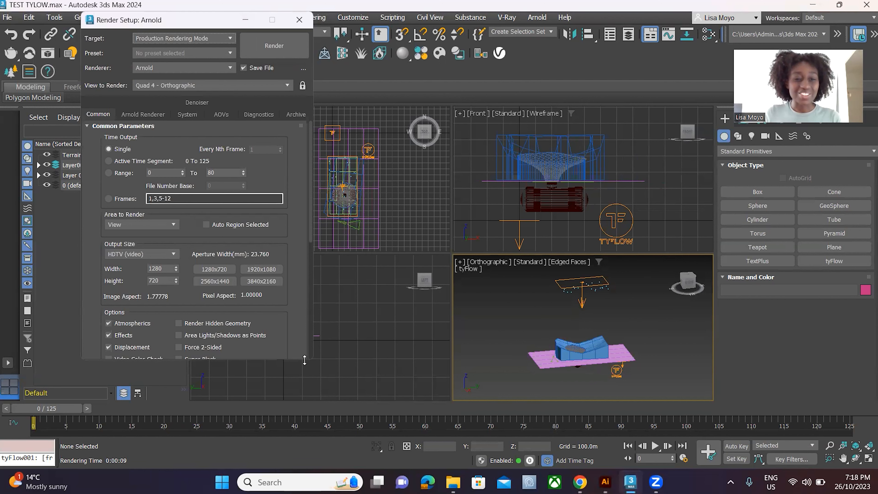
left_click_drag(304, 360, 304, 408)
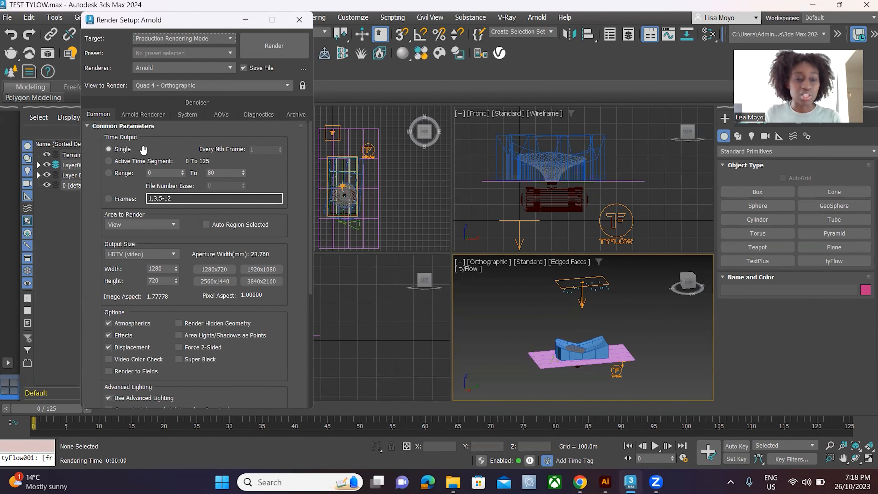
Step: Look through the output size presets, resolution options and render output settings in the common parameters
scroll(149, 161, "down", 1)
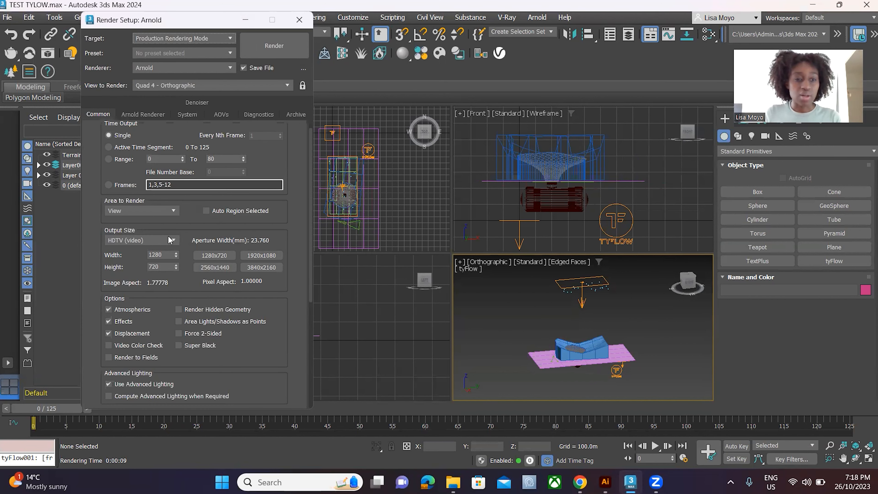
left_click(166, 242)
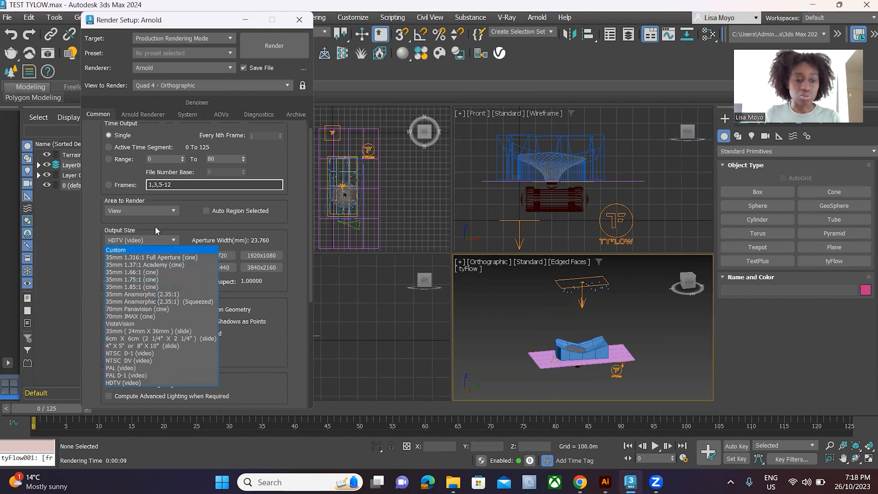
left_click(173, 239)
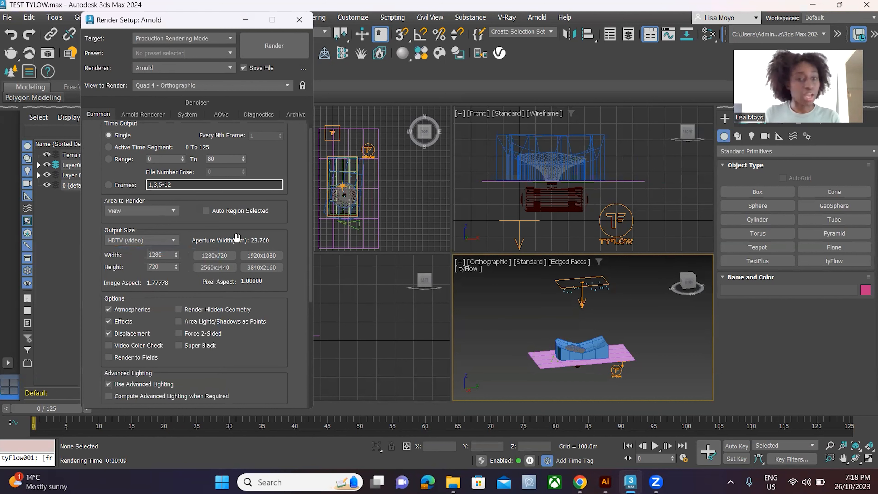
scroll(198, 245, "down", 1)
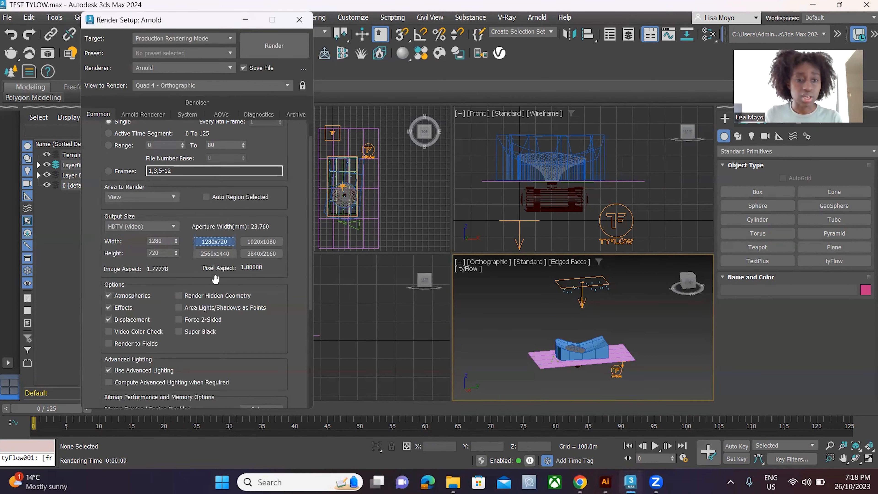
scroll(214, 279, "down", 6)
scroll(213, 279, "down", 1)
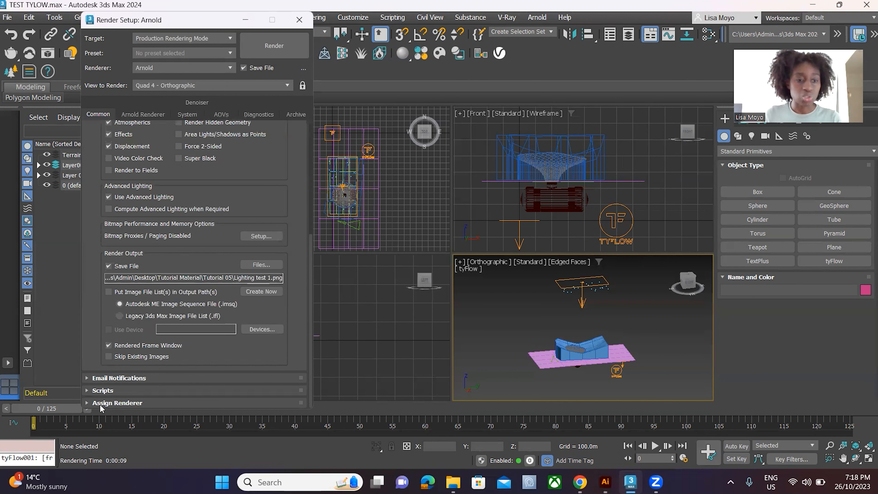
Step: Expand the renderer assignment settings and check which renderers are set for Production and ActiveShade
left_click(94, 405)
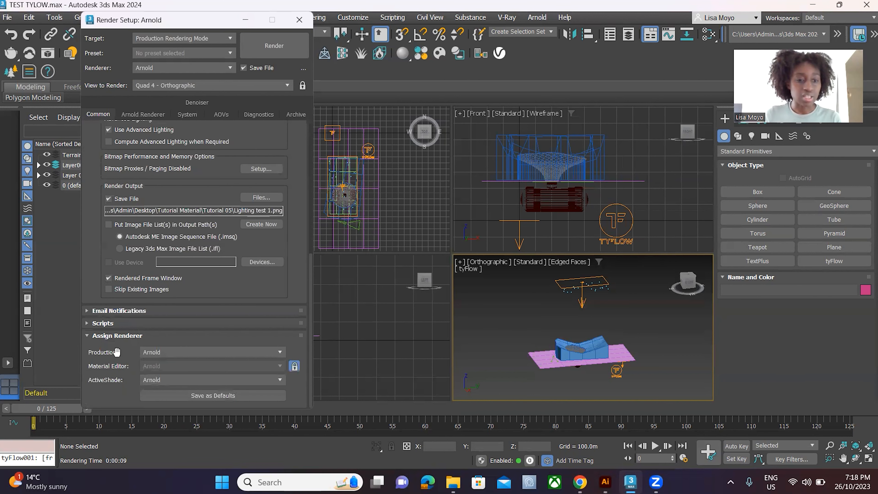
left_click(166, 353)
left_click(166, 353)
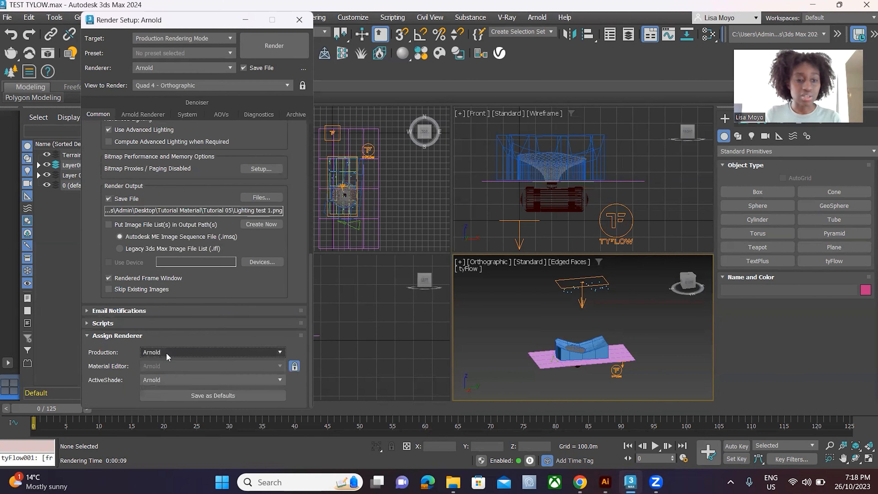
left_click(184, 380)
left_click(184, 380)
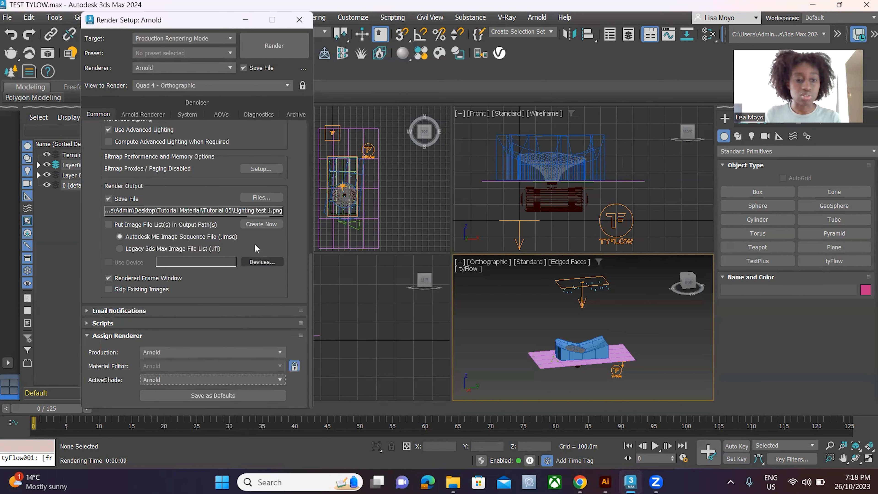
scroll(254, 165, "up", 6)
scroll(255, 167, "up", 3)
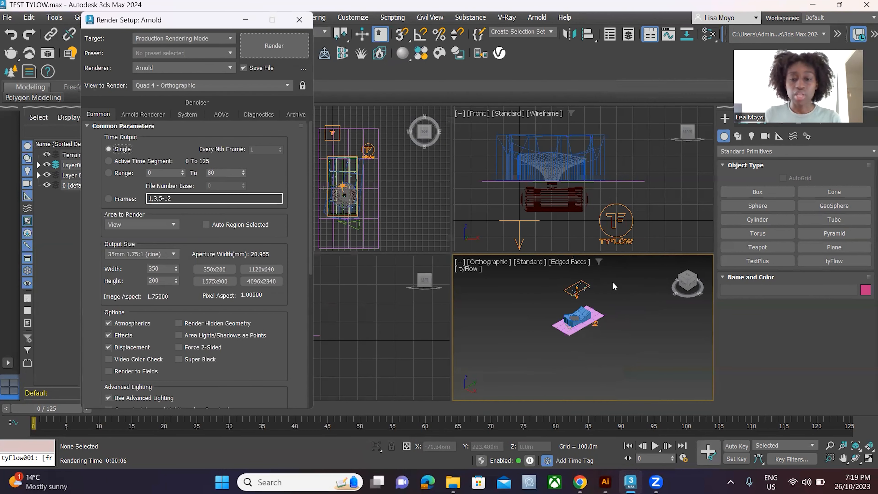
Step: Start creating an Arnold light and set its shape type to Skydome
scroll(612, 283, "up", 4)
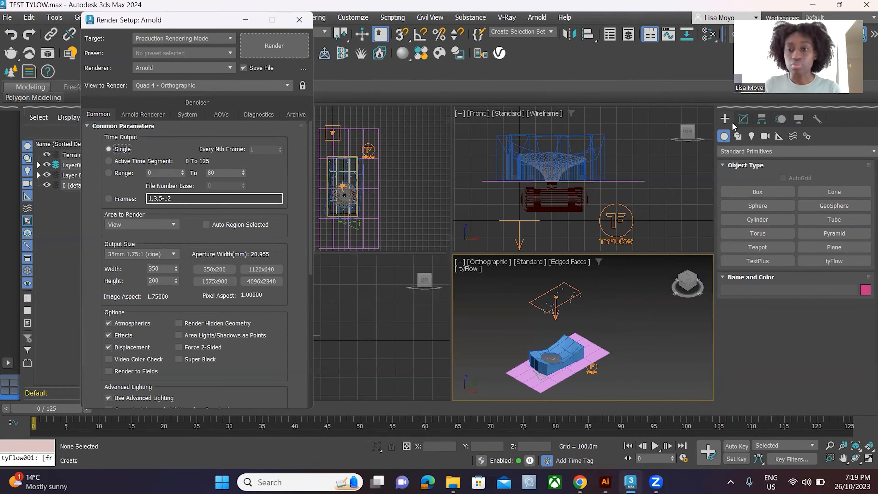
left_click(741, 119)
left_click(725, 119)
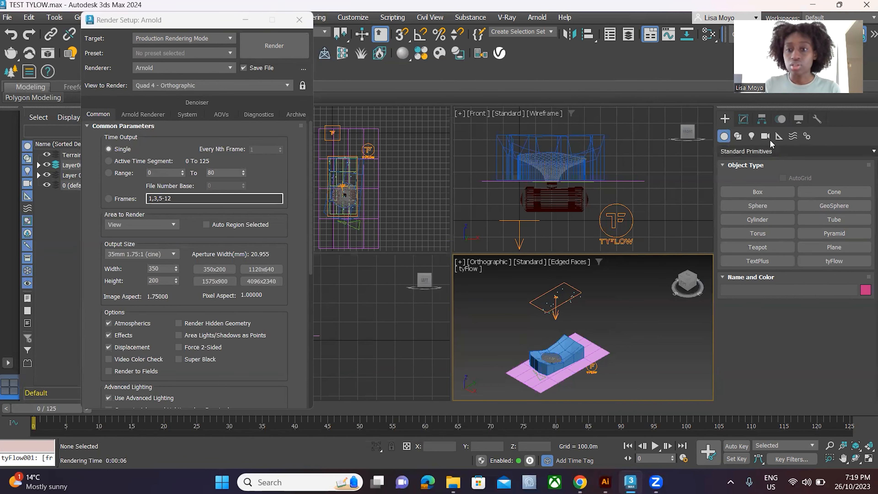
left_click(751, 136)
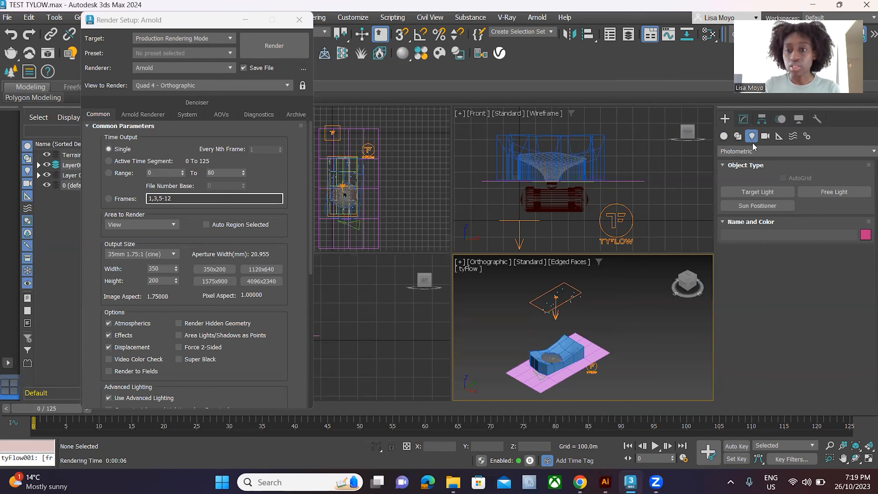
left_click(762, 156)
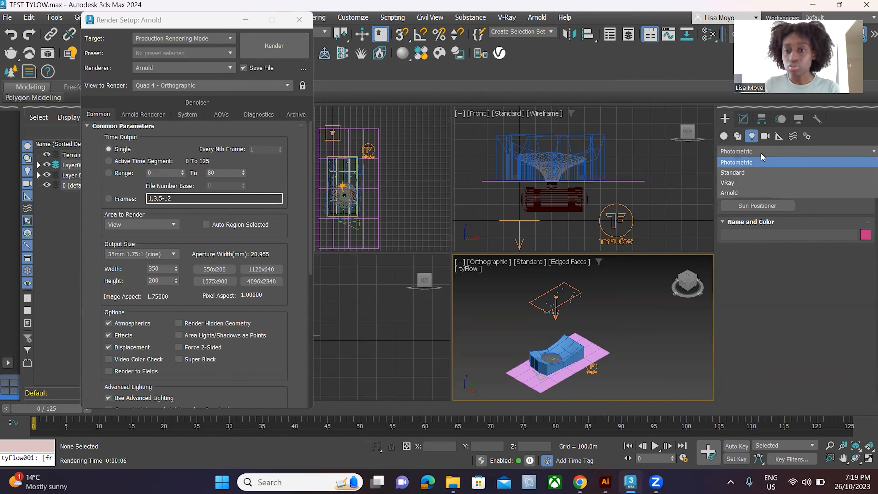
left_click(755, 193)
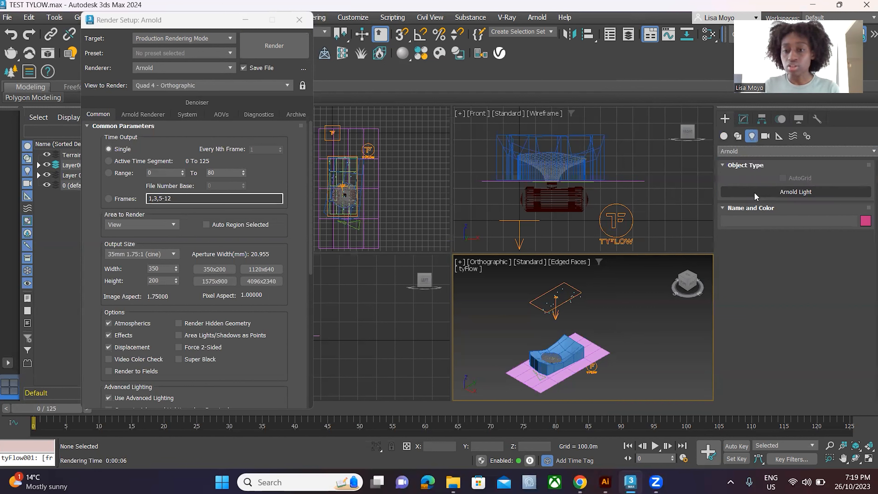
left_click(794, 192)
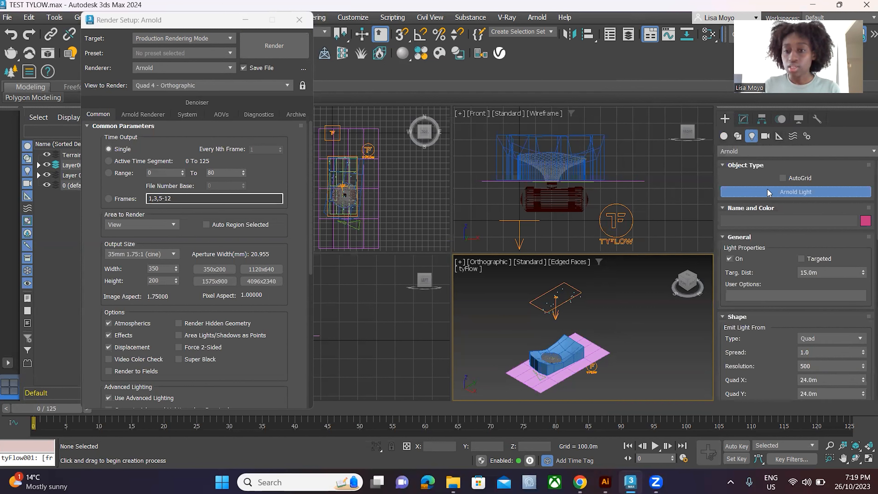
scroll(773, 233, "down", 3)
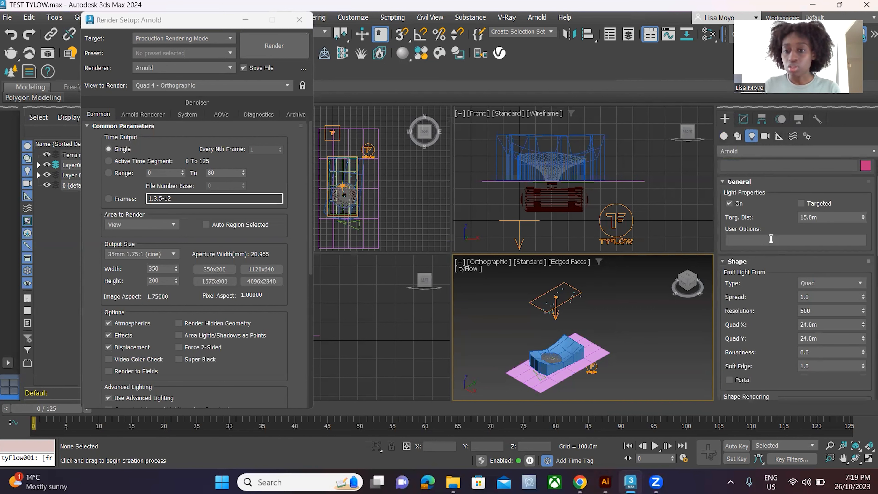
scroll(766, 210, "up", 2)
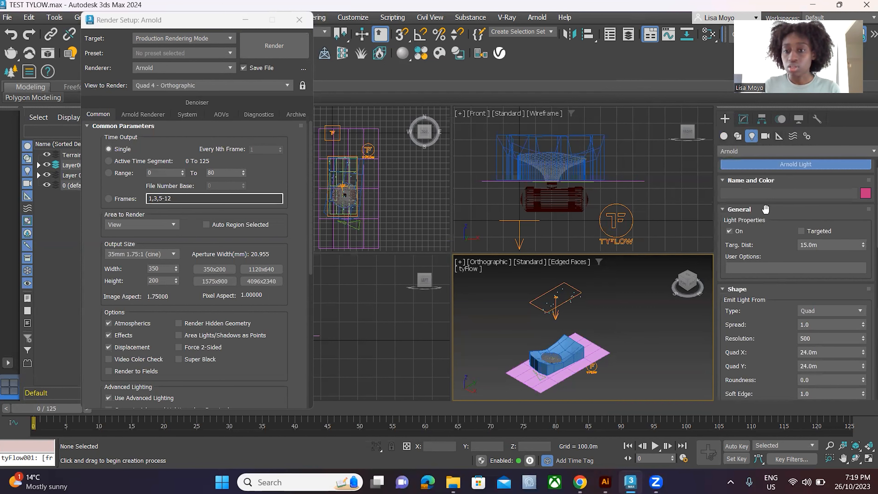
left_click(822, 311)
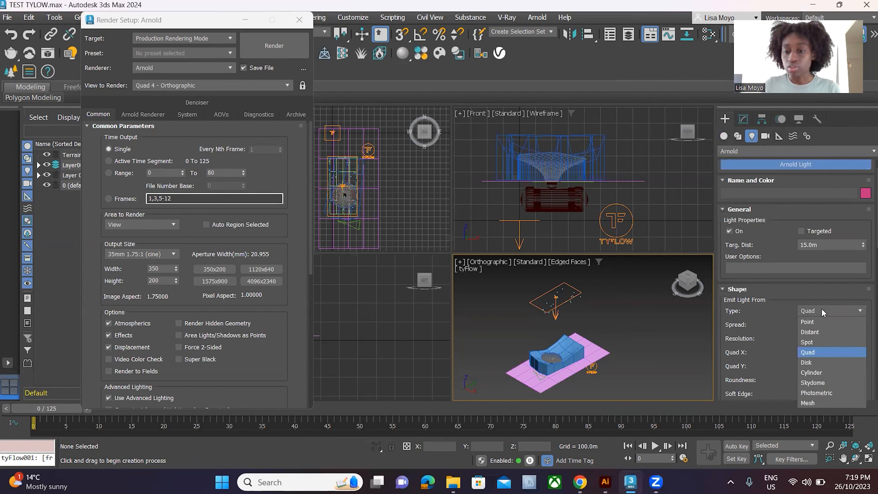
left_click(819, 383)
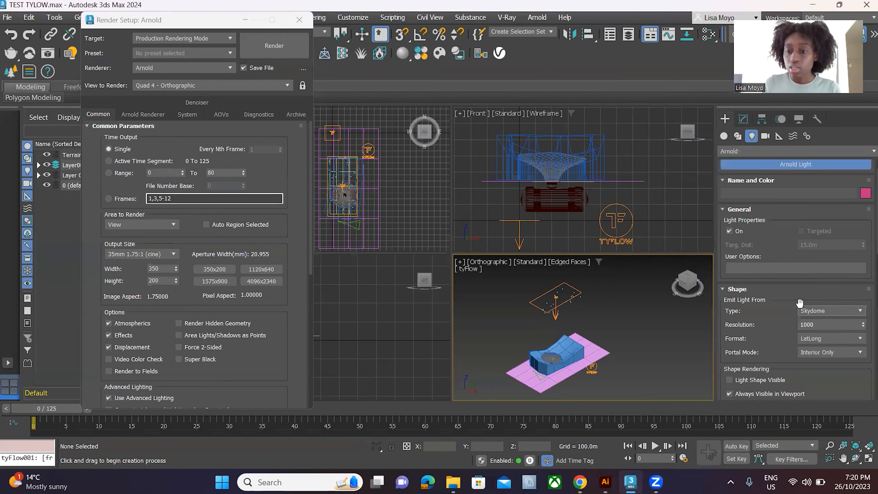
Step: Set the Skydome light's color to pale yellow, hex FFFFB7
scroll(787, 329, "down", 3)
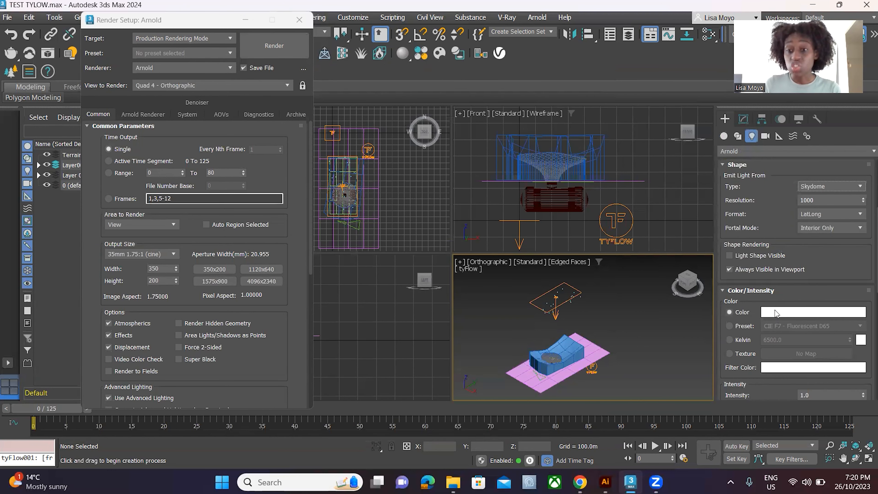
left_click(774, 313)
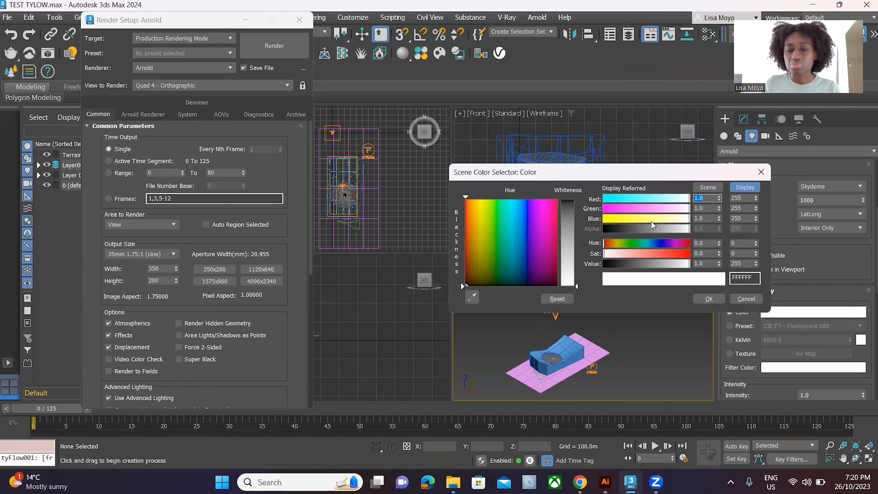
left_click(666, 221)
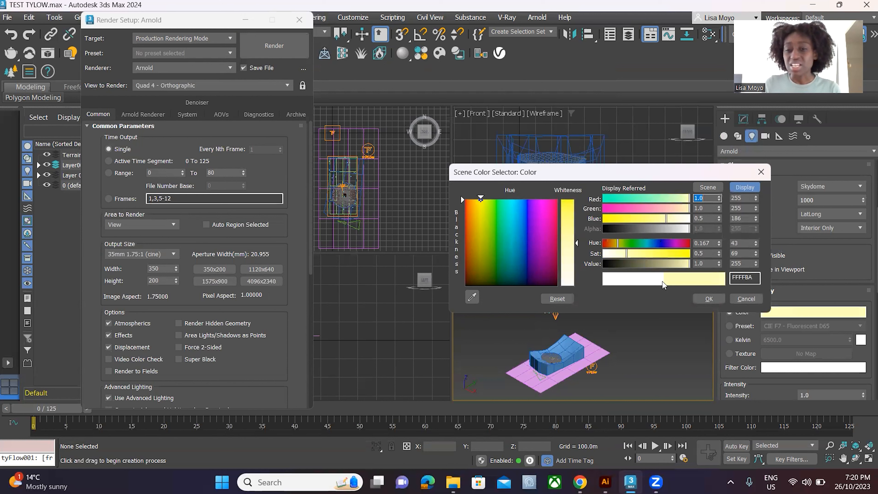
left_click(670, 220)
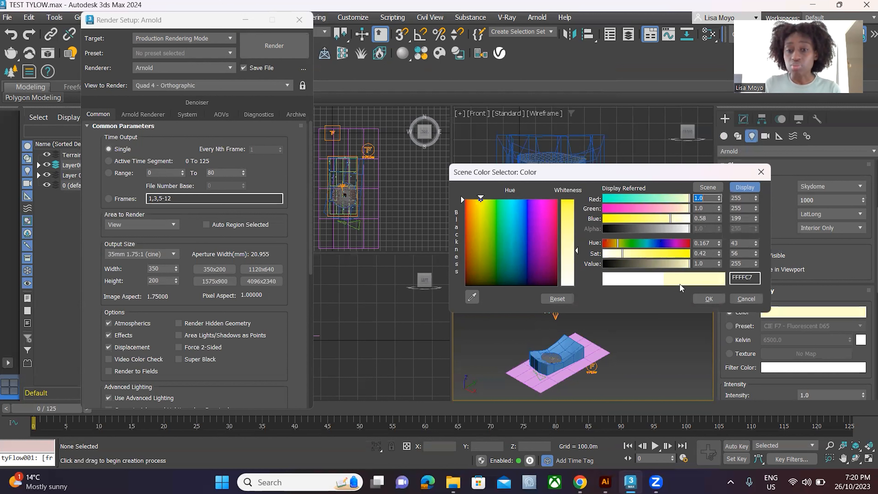
left_click(566, 240)
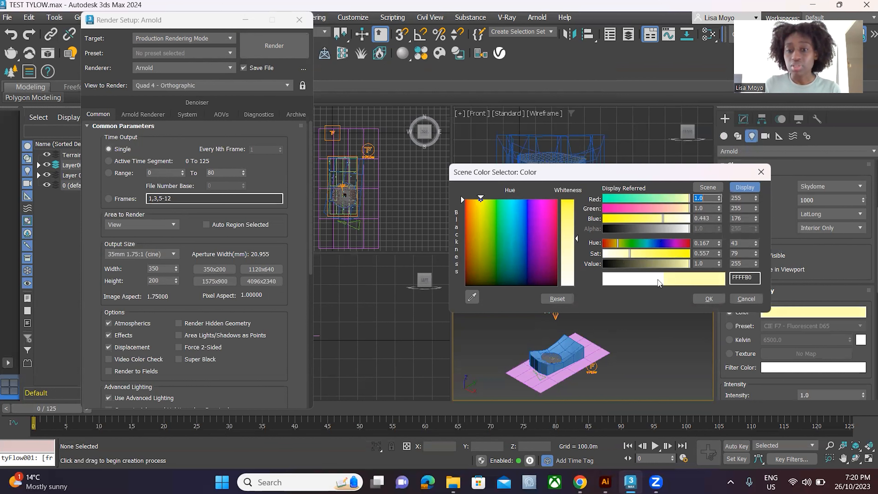
left_click(570, 242)
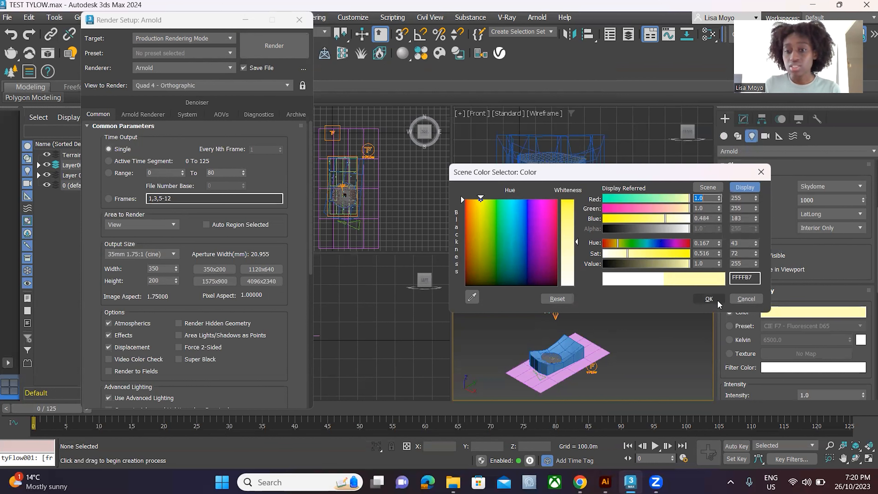
left_click(708, 299)
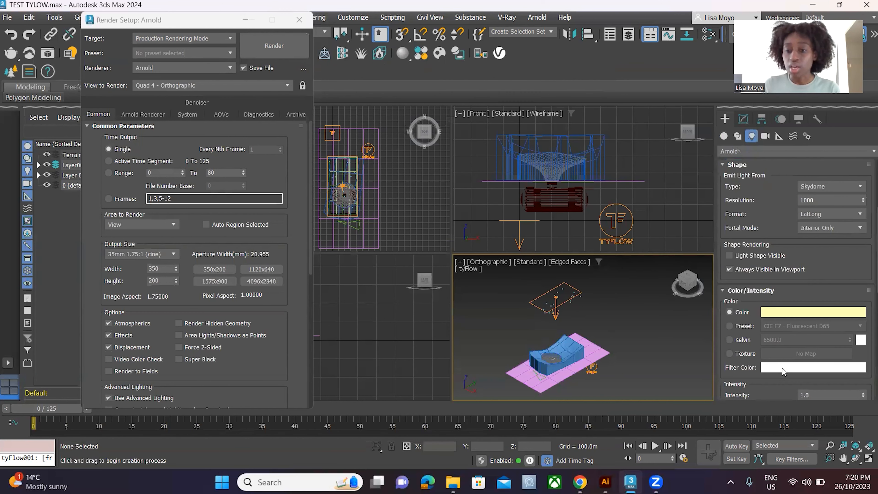
Step: Review the Skydome light's intensity, rendering, shadow and contribution settings
scroll(772, 315, "down", 2)
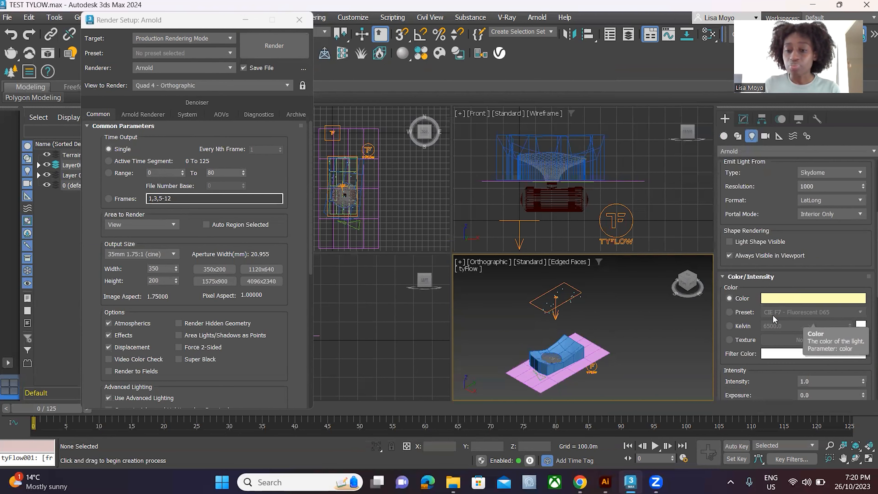
scroll(771, 311, "down", 4)
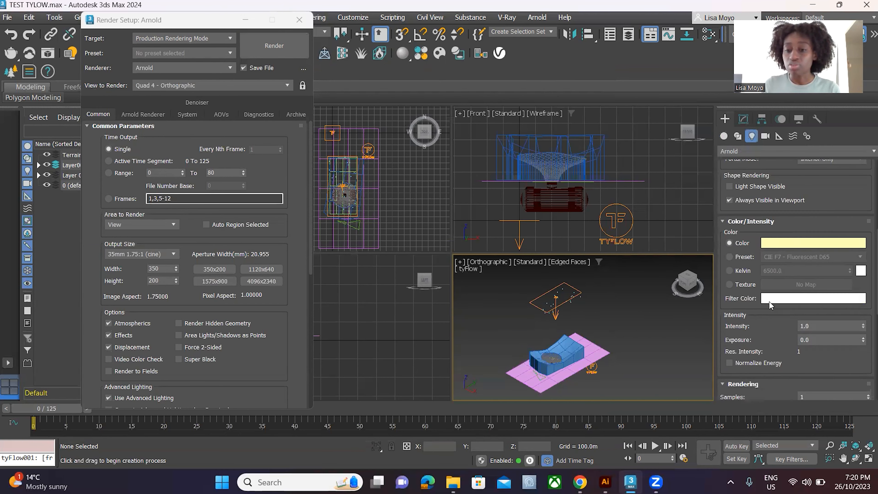
scroll(770, 304, "down", 10)
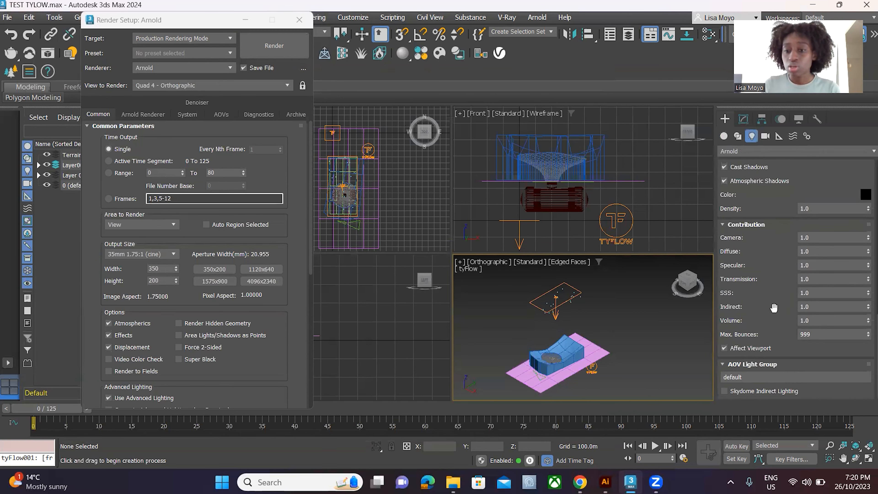
scroll(773, 308, "up", 4)
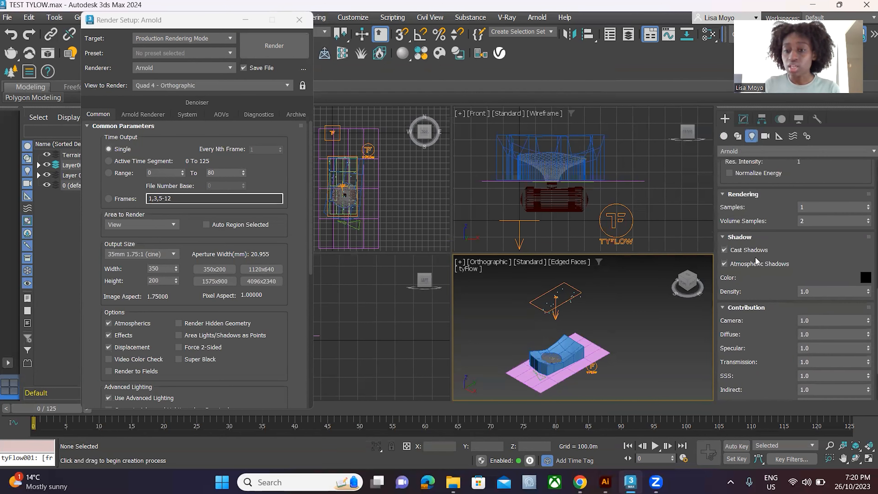
Step: Place the Skydome light in the Orthographic view, beside the terrain and the blue structure
scroll(756, 256, "up", 6)
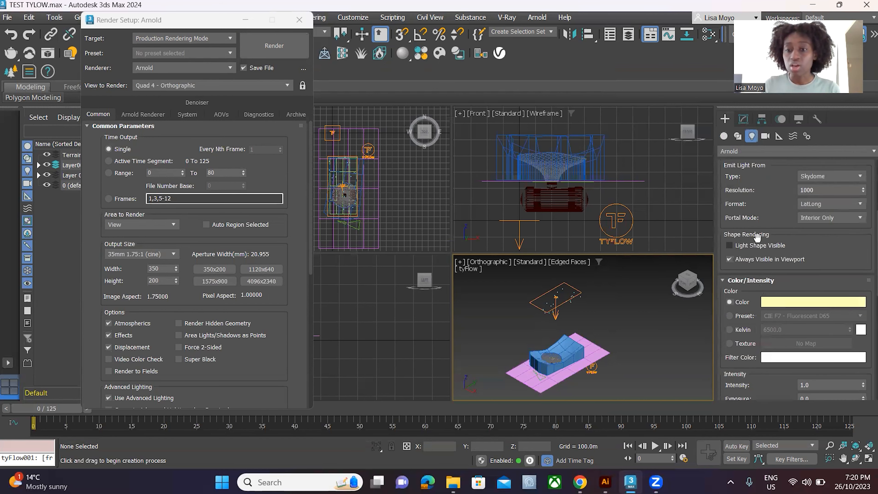
scroll(757, 237, "up", 8)
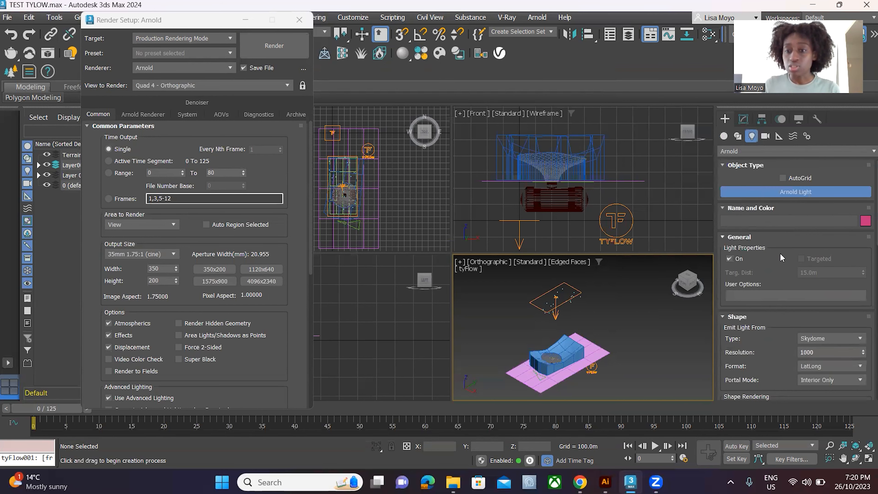
left_click(614, 317)
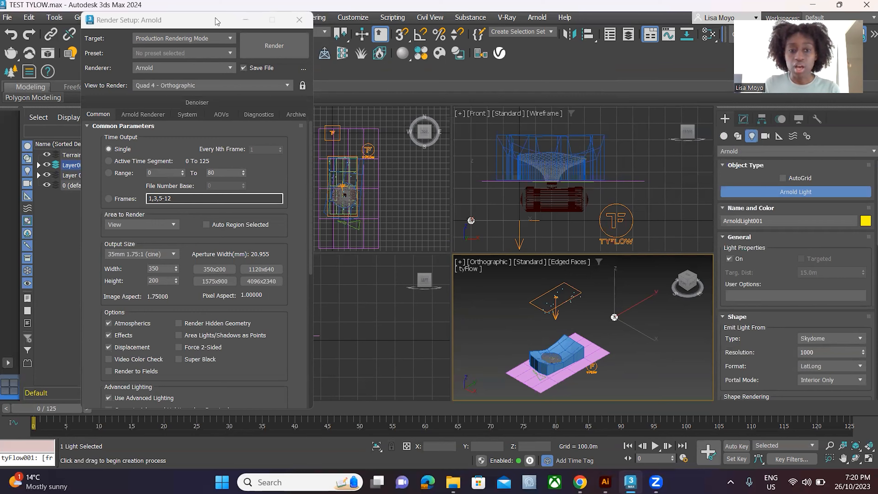
Step: Move the Skydome light in the Left view, raising it to about Z 116 m and shifting it to about Y 38 m
left_click_drag(217, 21, 625, 24)
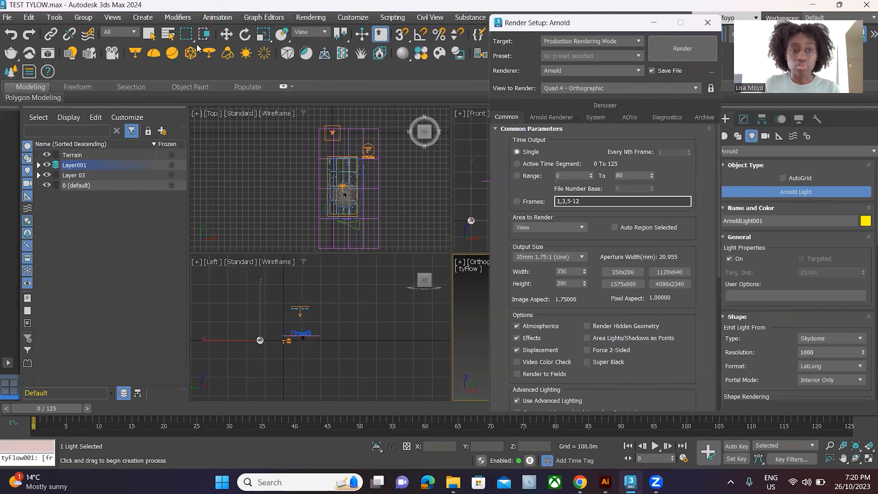
left_click(226, 34)
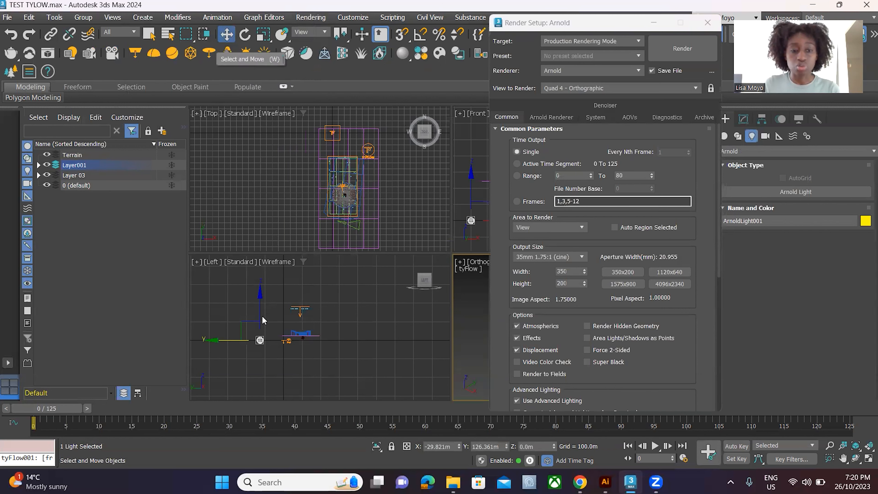
right_click(269, 353)
scroll(268, 315, "up", 3)
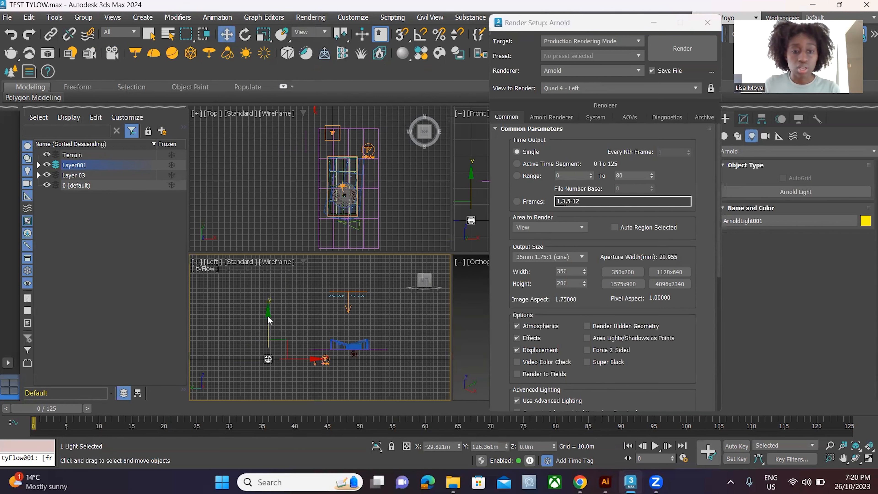
left_click(266, 304)
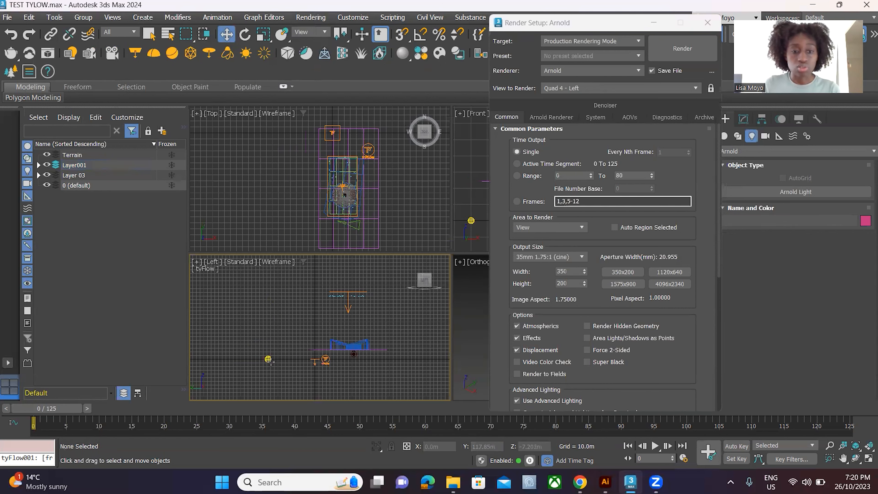
left_click(268, 360)
left_click_drag(268, 359, 264, 290)
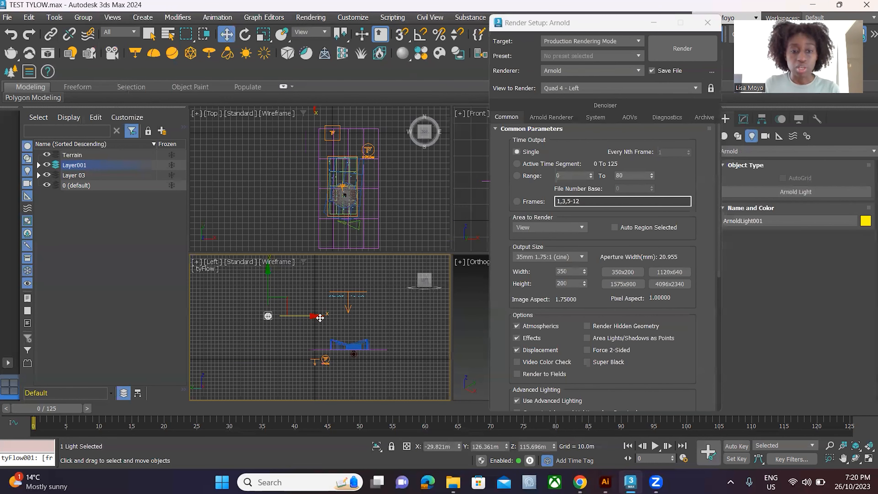
left_click_drag(319, 318, 352, 317)
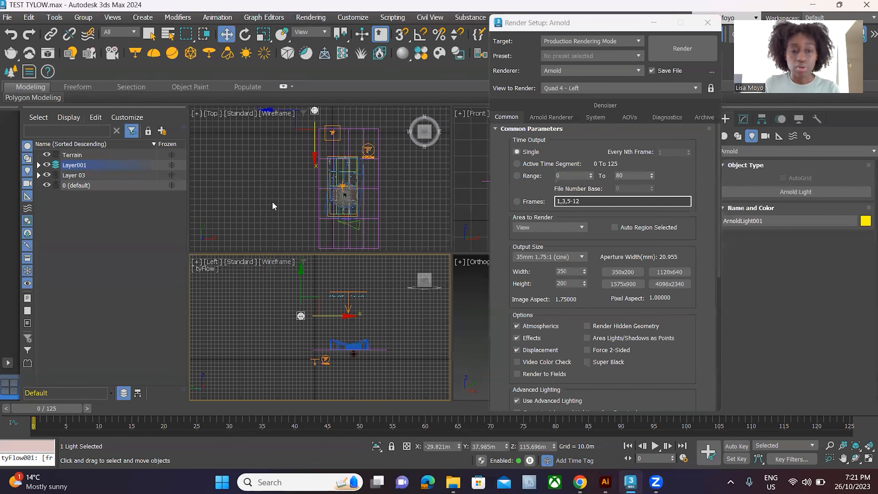
Step: Reposition the Skydome light in the Top view to about X -91 m and Y -85 m, beside the terrain
scroll(273, 207, "down", 3)
scroll(323, 318, "up", 3)
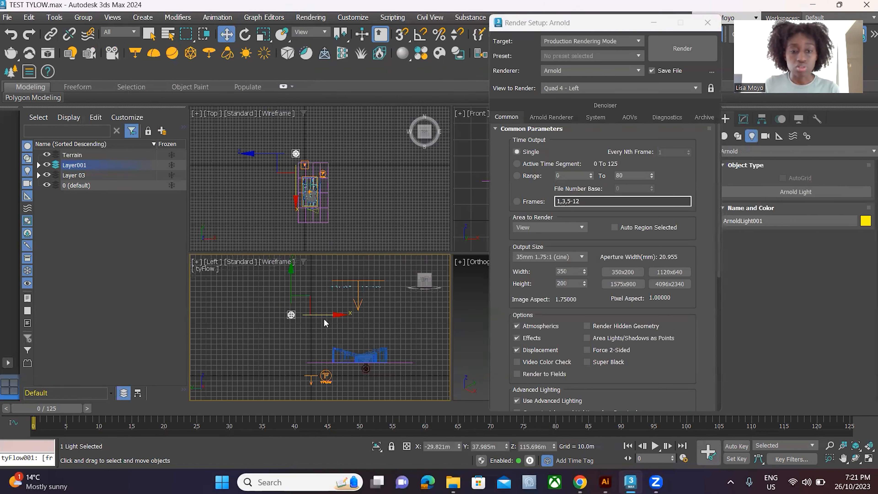
left_click(250, 158)
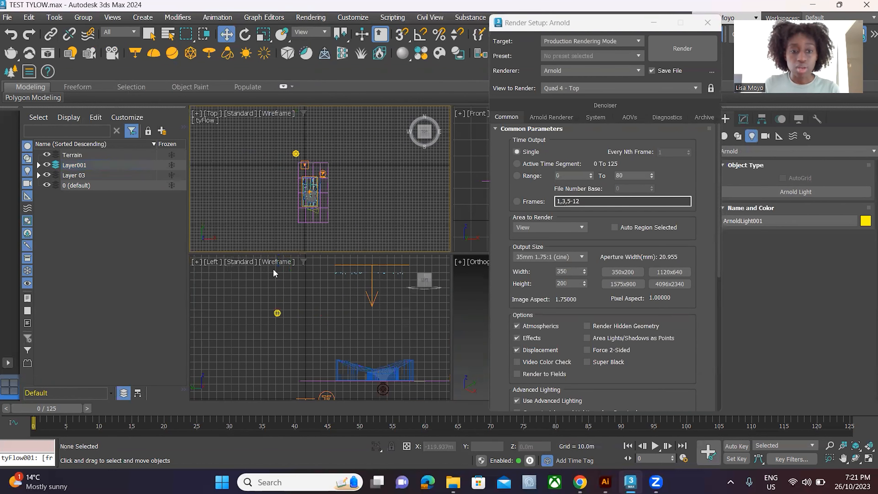
left_click(277, 312)
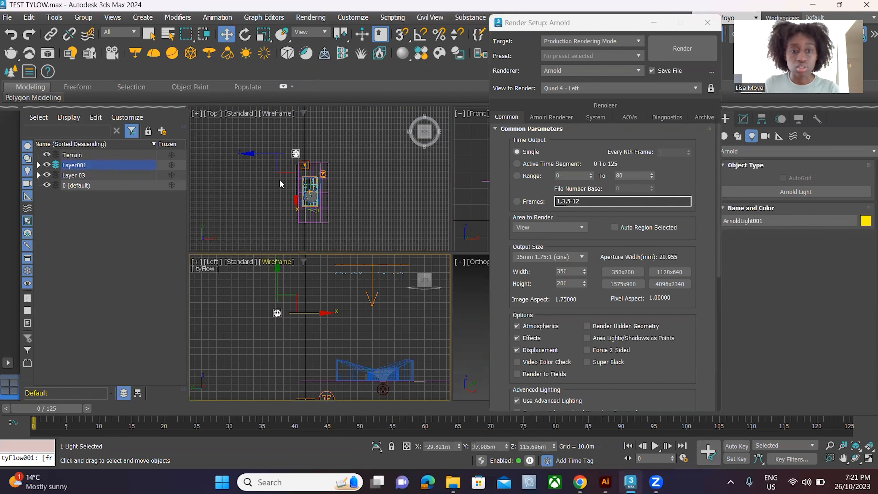
left_click(247, 158)
left_click(295, 153)
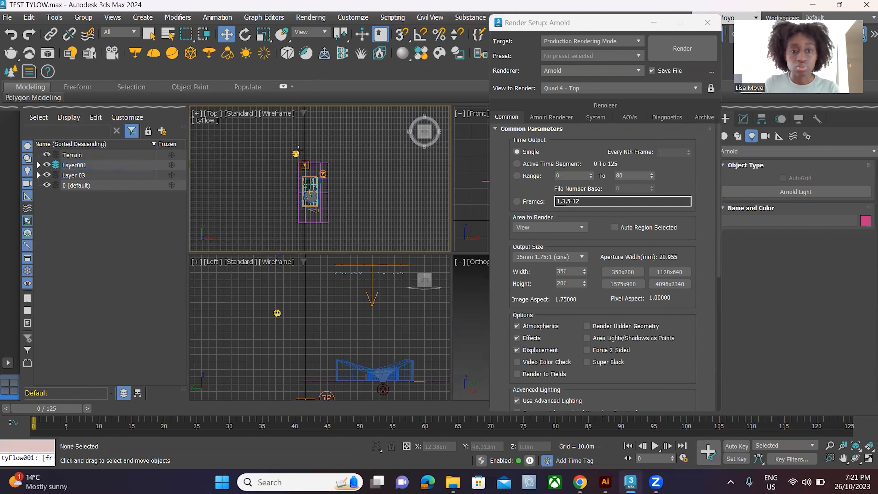
left_click_drag(320, 155, 307, 154)
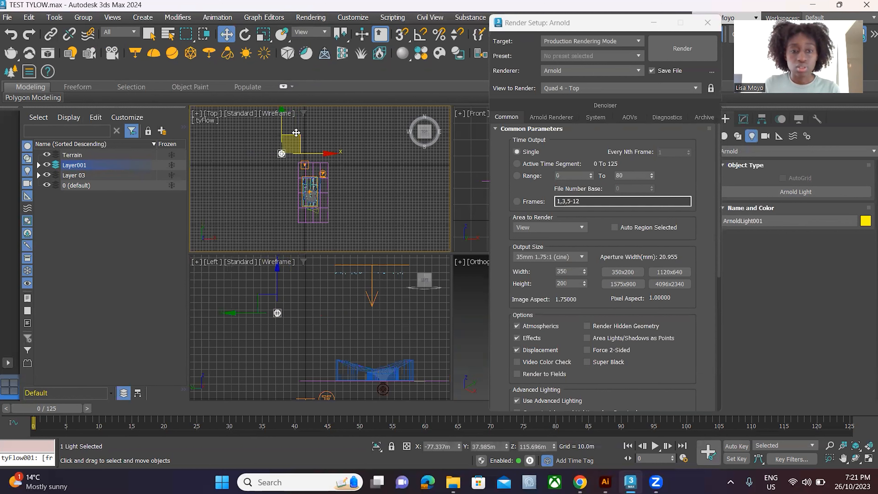
left_click_drag(281, 123, 282, 159)
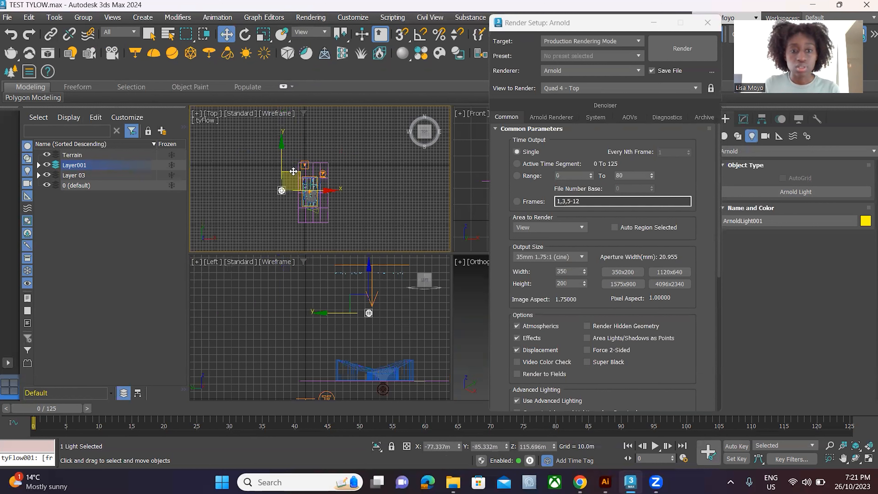
left_click_drag(323, 189, 319, 190)
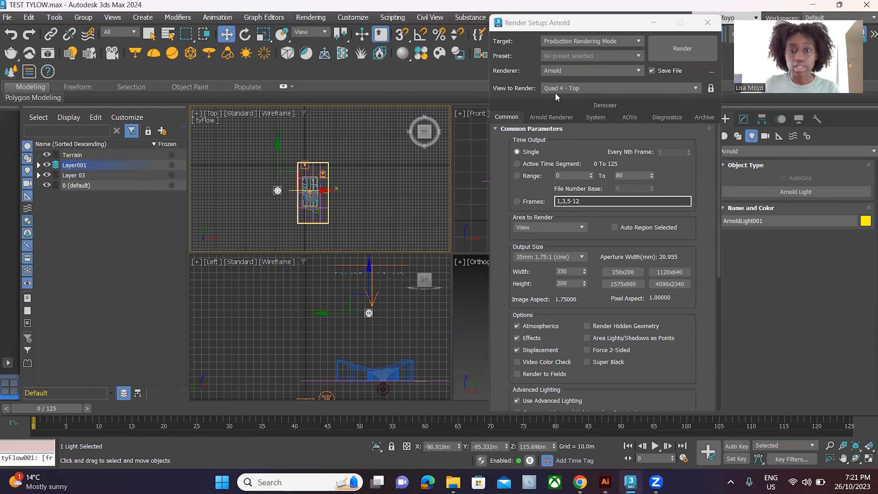
Step: Uncover the Orthographic view, restart Arnold light creation and check the available light shape types
left_click(599, 27)
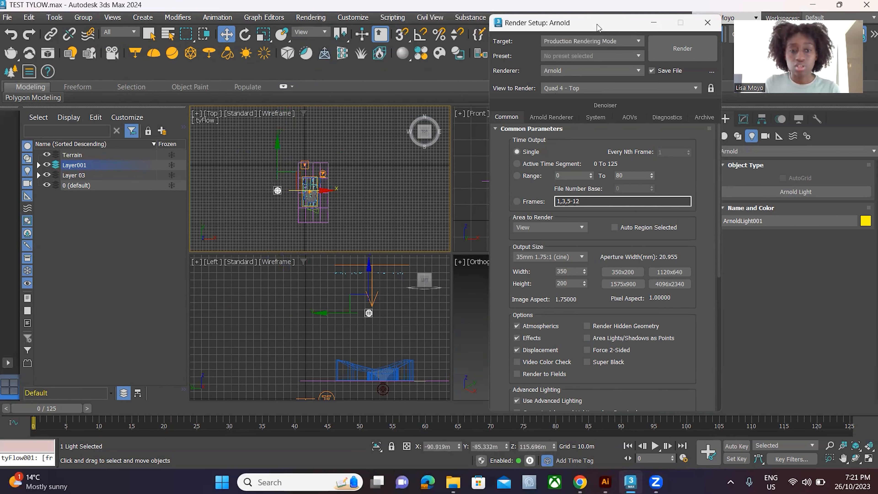
left_click_drag(599, 27, 186, 16)
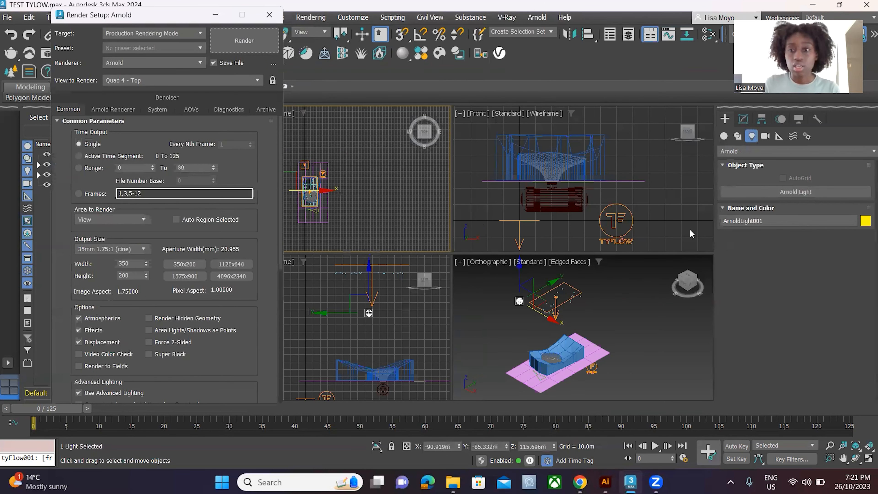
left_click(793, 194)
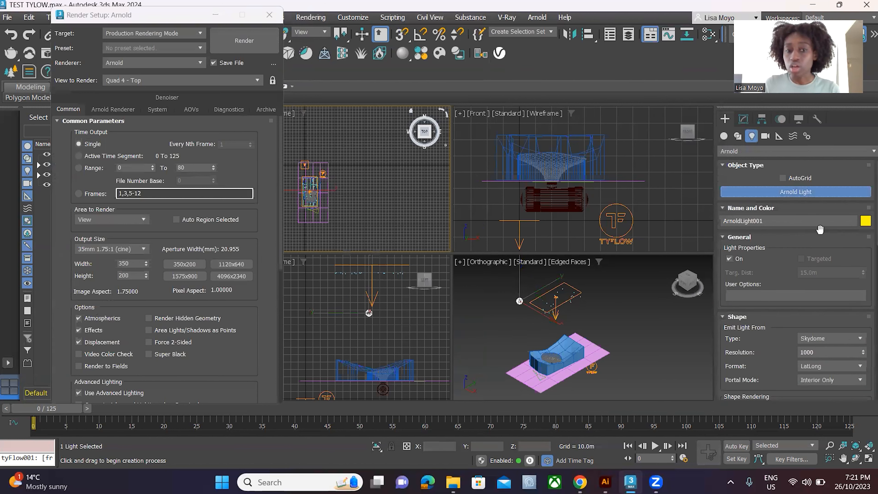
left_click(836, 338)
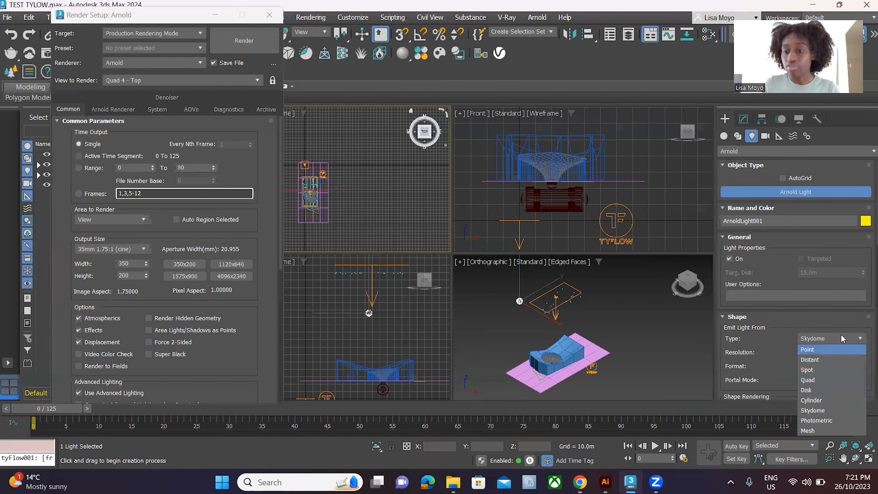
left_click(823, 238)
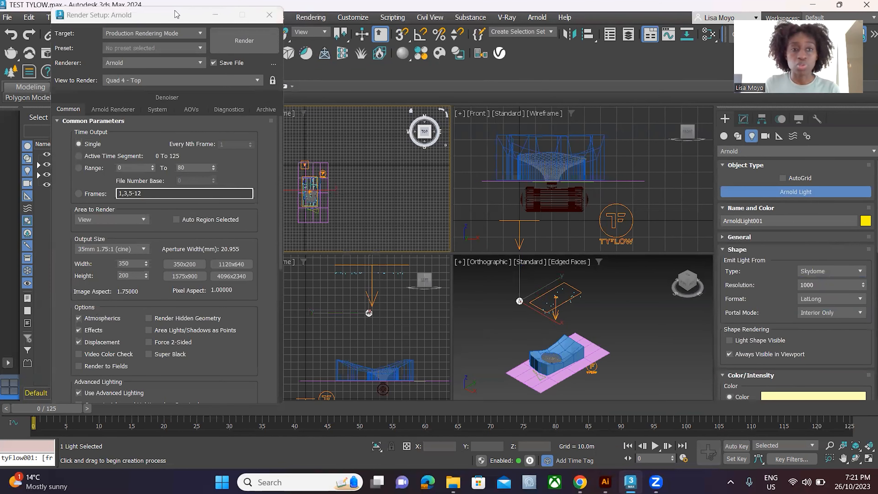
Step: Render the Top view with Arnold, overwrite Lighting test 1.png and dismiss the render messages
left_click_drag(176, 15, 163, 11)
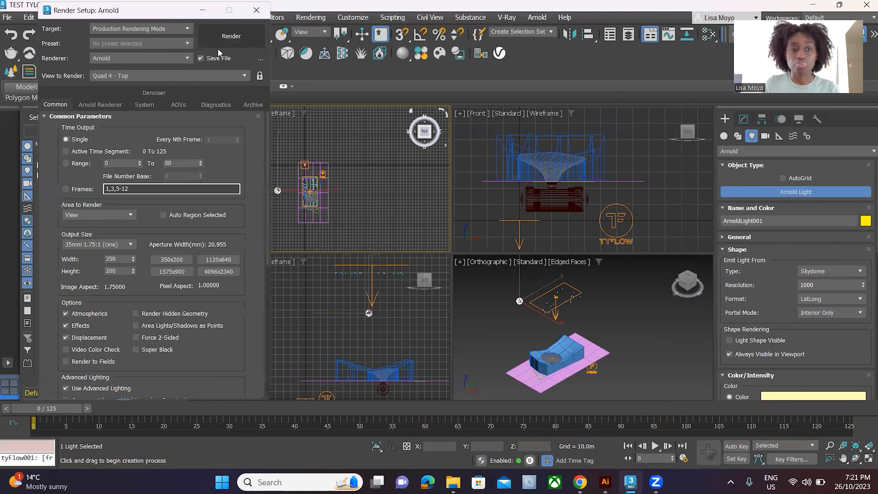
left_click(233, 45)
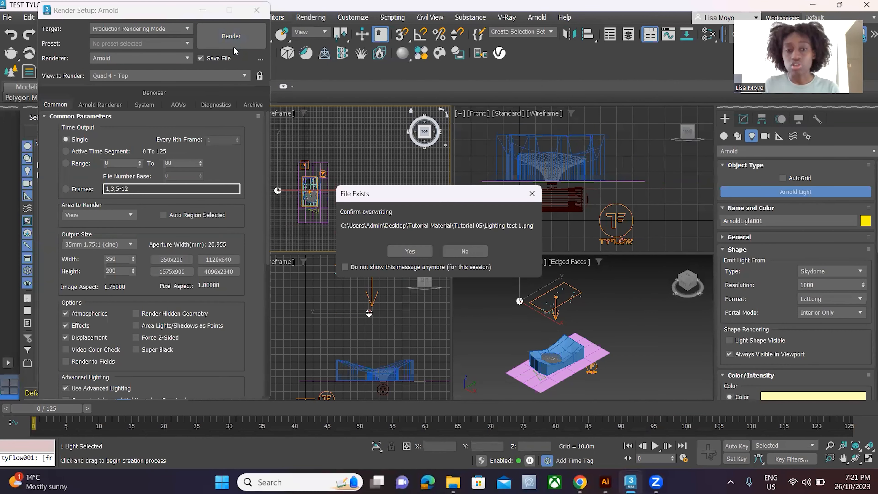
left_click(410, 251)
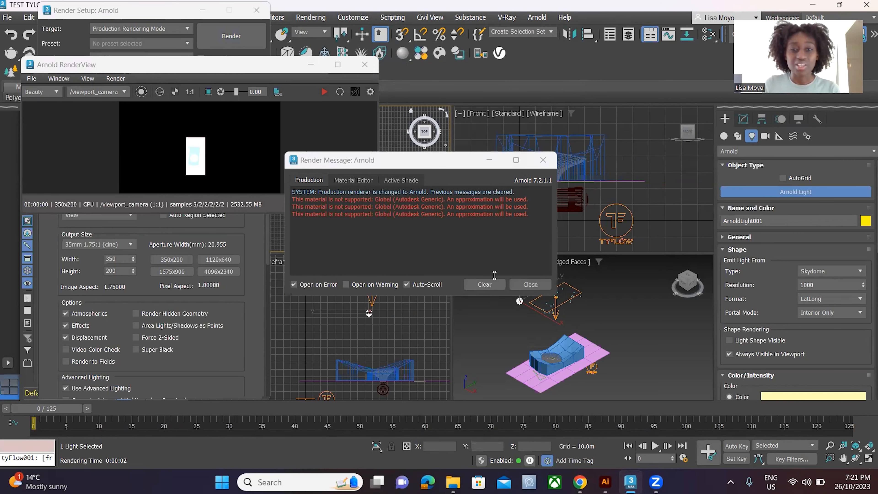
left_click(530, 284)
Step: Enlarge the Arnold render of the Top view, examine how the model is lit and close the render window
left_click(338, 65)
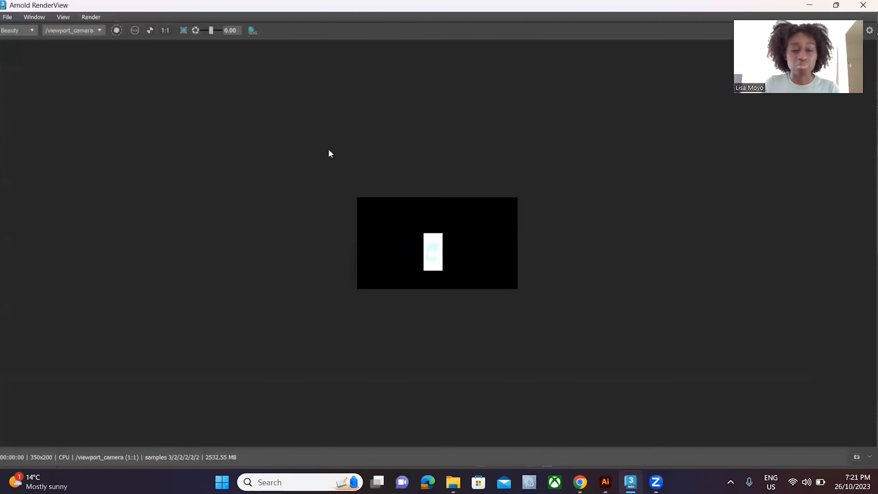
scroll(441, 286, "up", 5)
scroll(445, 292, "down", 3)
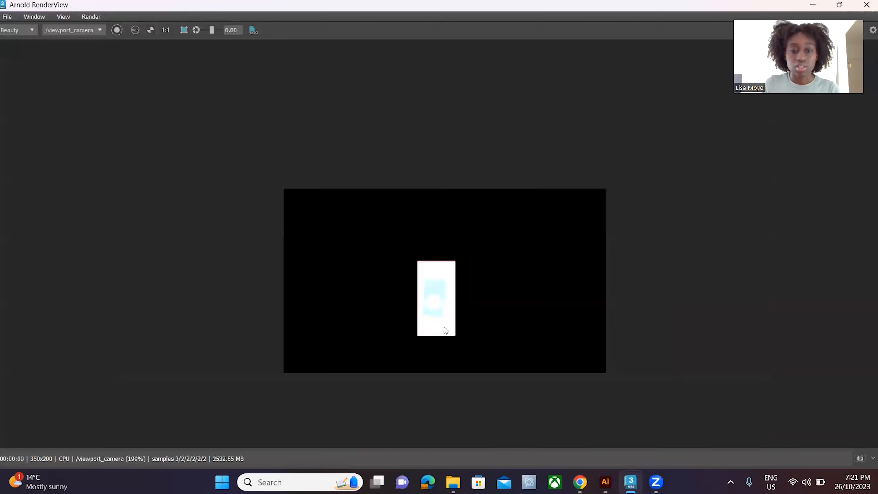
scroll(445, 331, "up", 2)
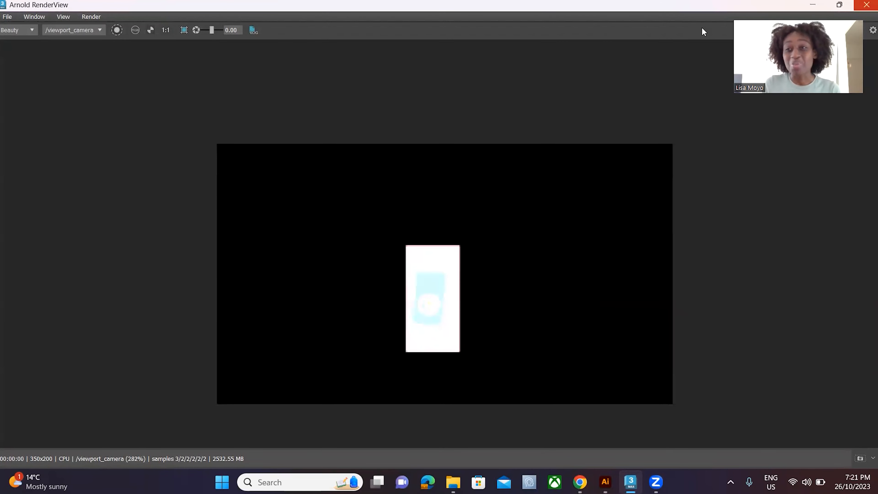
left_click(866, 5)
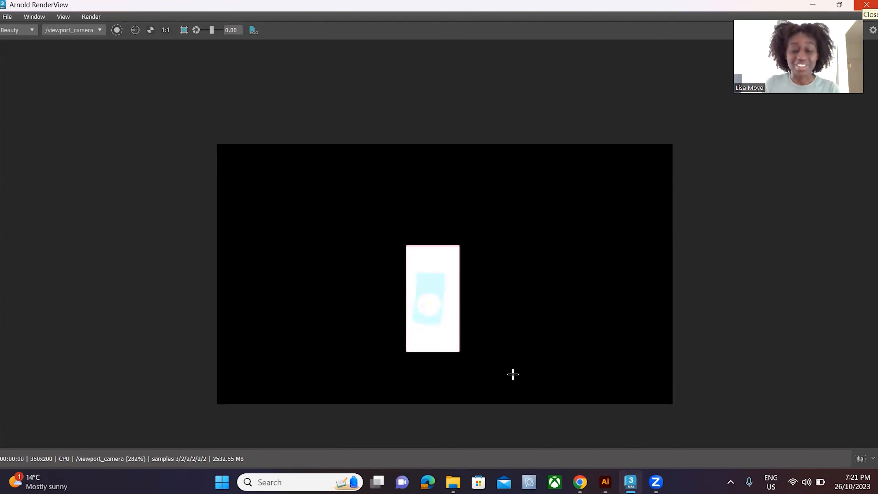
Step: Render the Orthographic view with Arnold, overwriting Lighting test 1.png, and shrink the render window to show the scene
left_click(211, 43)
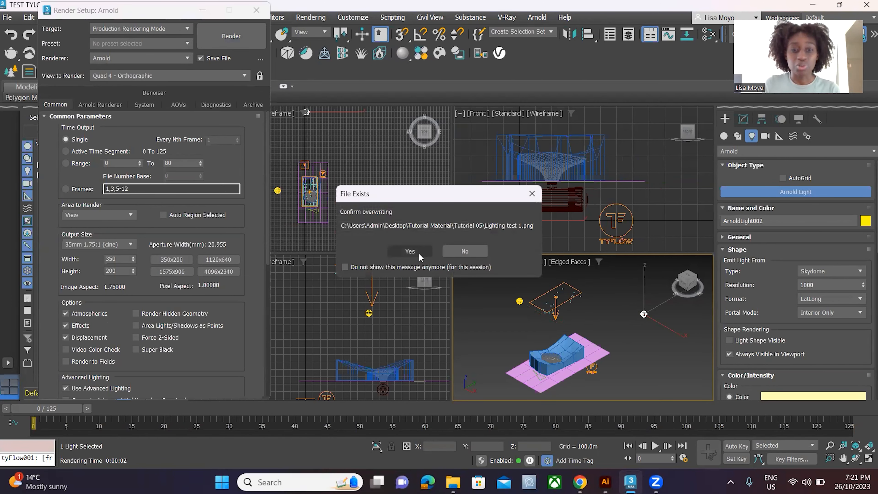
left_click(419, 254)
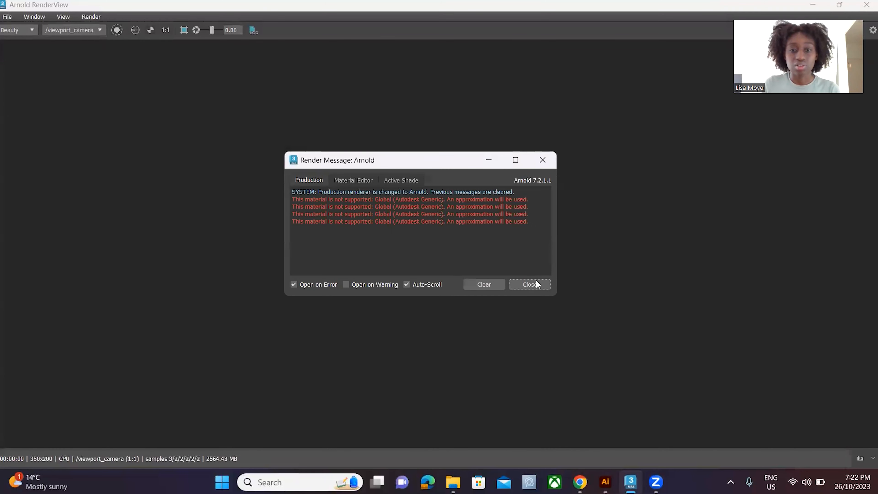
left_click(530, 284)
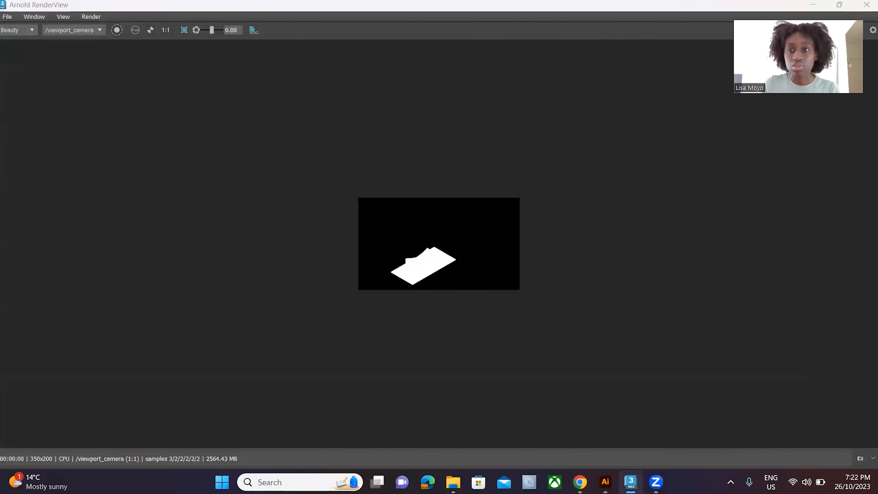
left_click(839, 5)
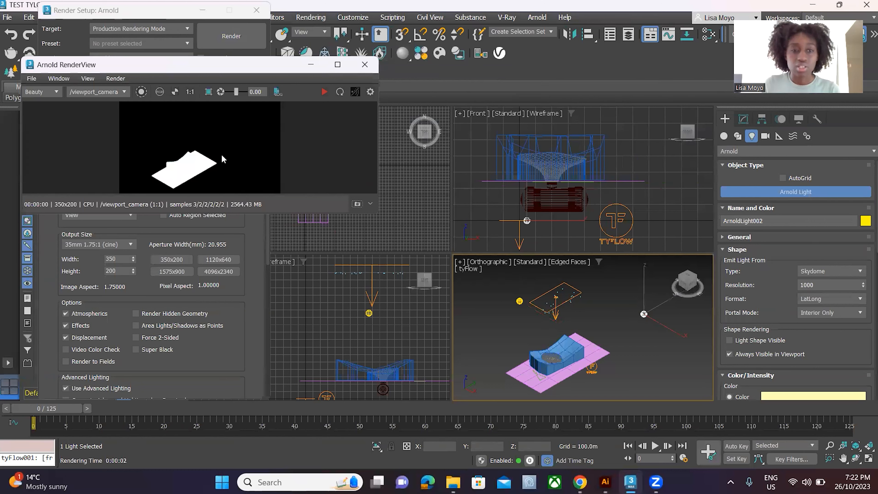
Step: Examine the Orthographic render's exposure and review the Skydome light's shape and color settings
scroll(223, 157, "up", 2)
scroll(193, 158, "down", 4)
scroll(187, 158, "up", 1)
scroll(187, 158, "up", 1)
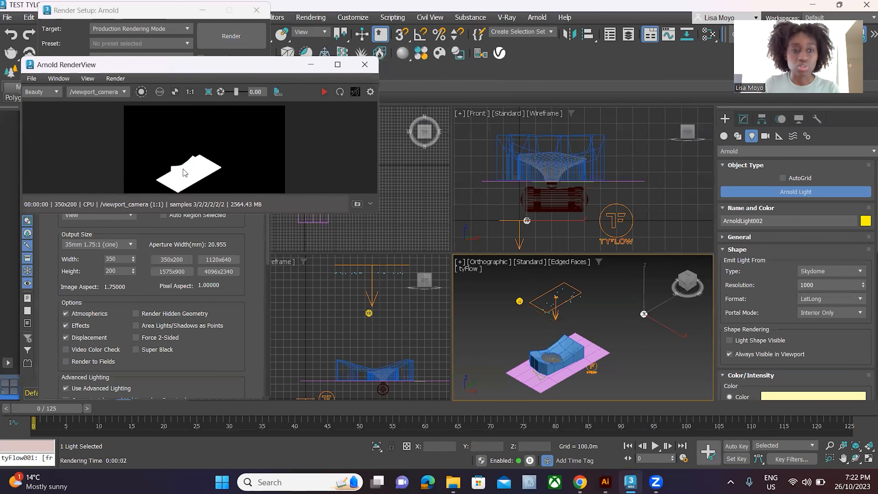
scroll(828, 356, "down", 3)
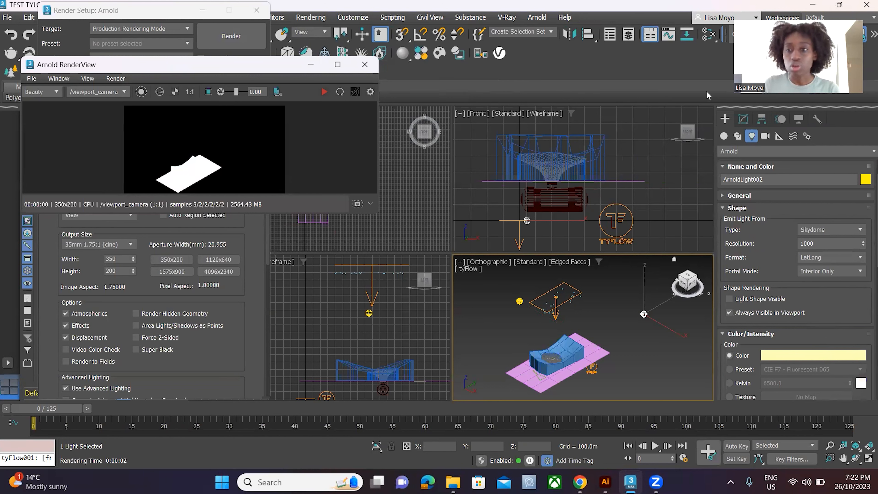
scroll(813, 219, "up", 3)
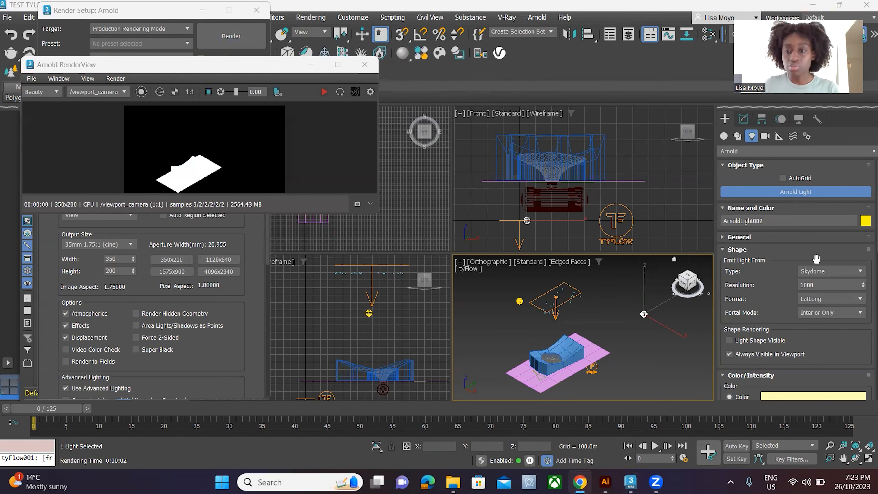
Step: Set the Skydome light's exposure to 0.01, enable Light Shape Visible and disable Always Visible in Viewport
scroll(814, 266, "down", 10)
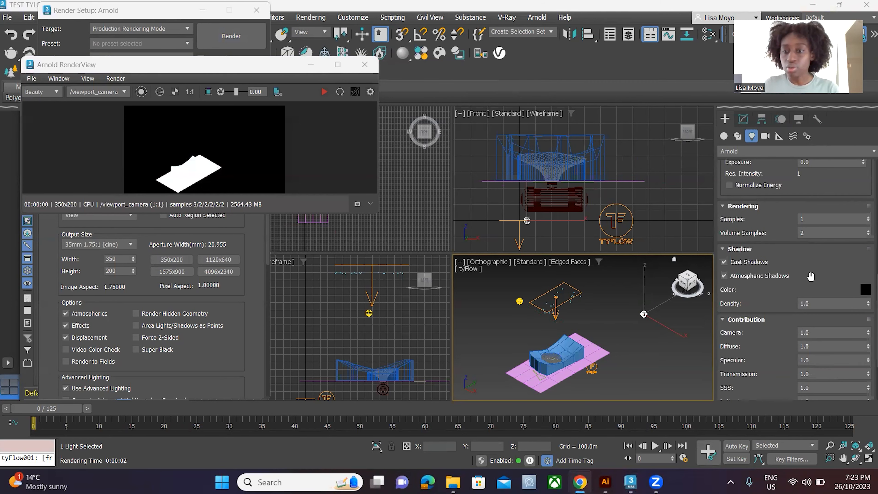
scroll(769, 226, "up", 2)
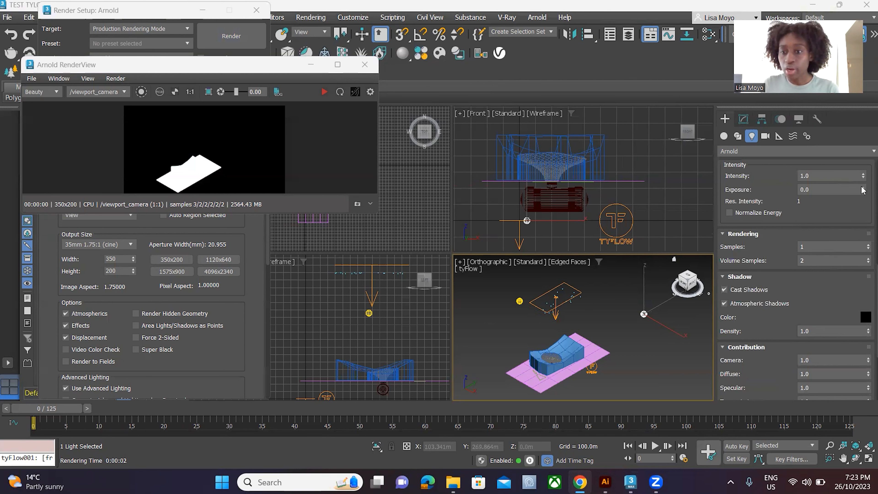
left_click_drag(862, 190, 860, 203)
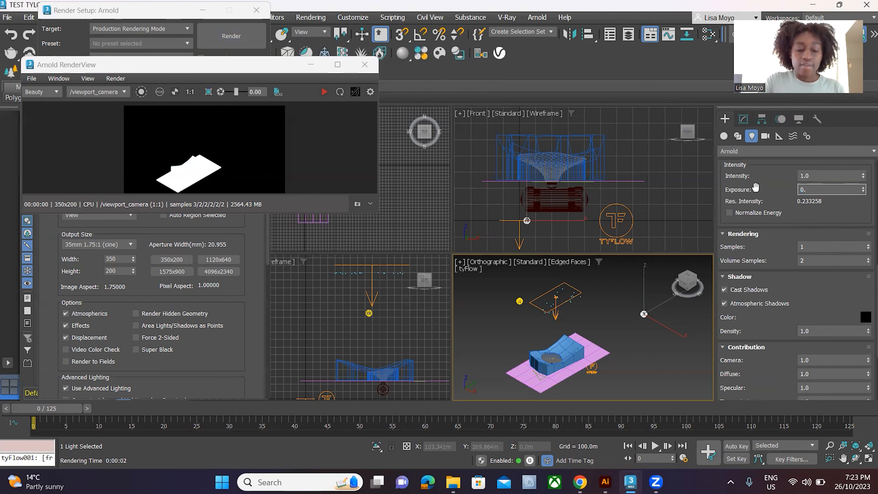
scroll(755, 187, "up", 5)
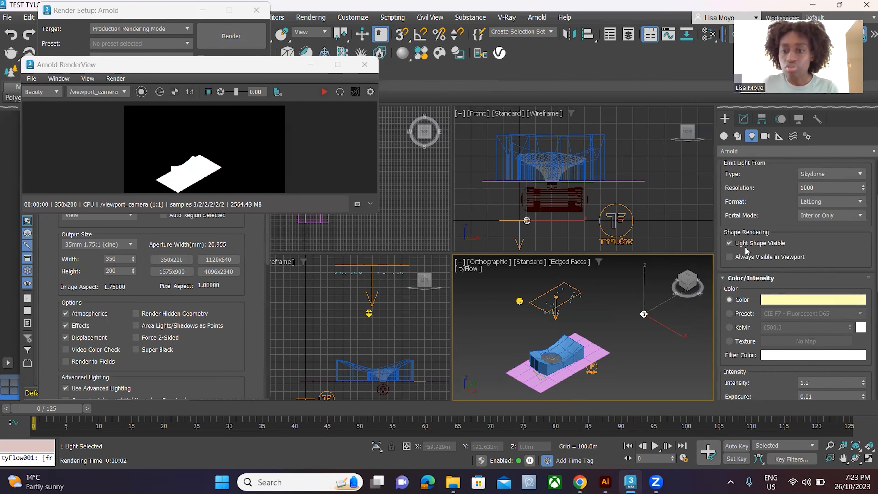
left_click(752, 246)
left_click(778, 247)
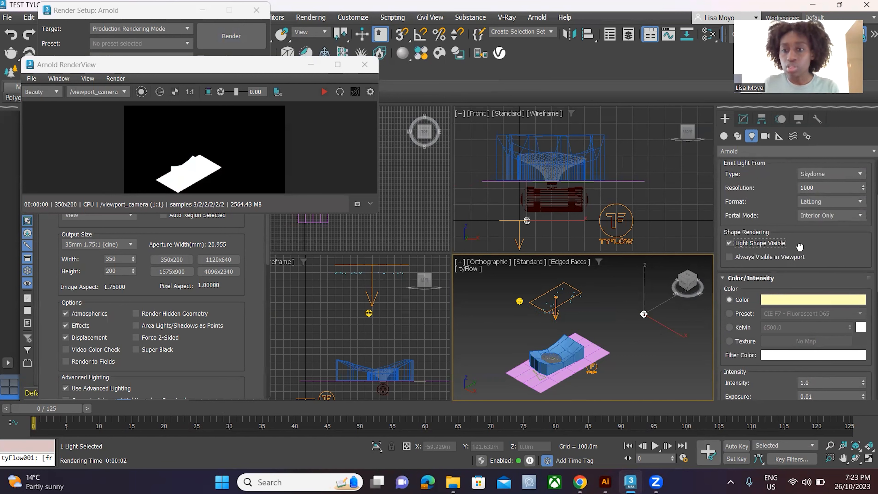
Step: Lower the Skydome light's intensity to 0.1
scroll(783, 266, "down", 4)
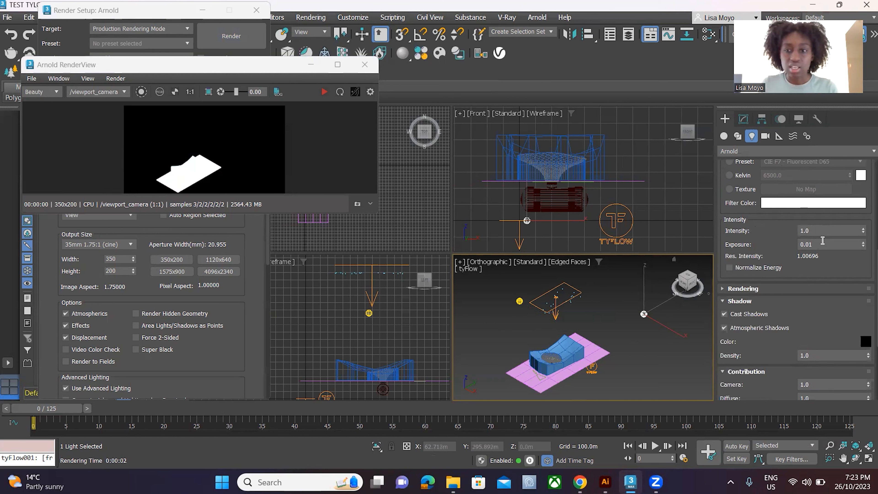
left_click(863, 234)
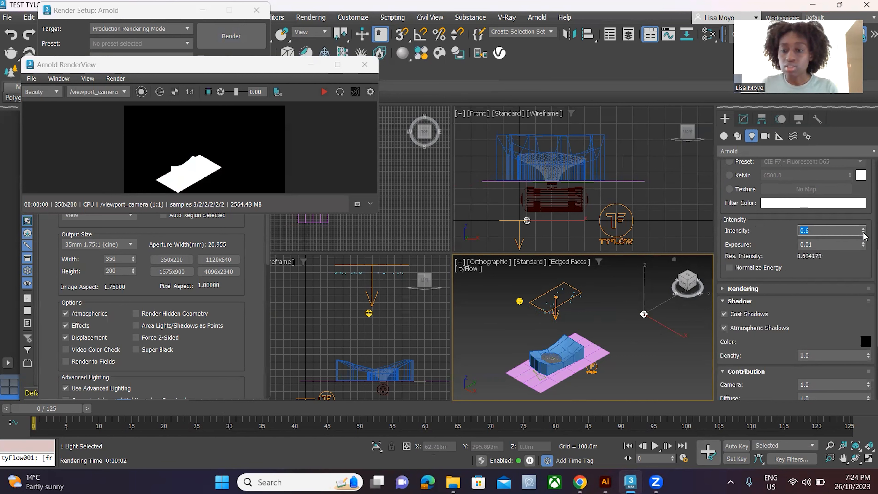
left_click(863, 234)
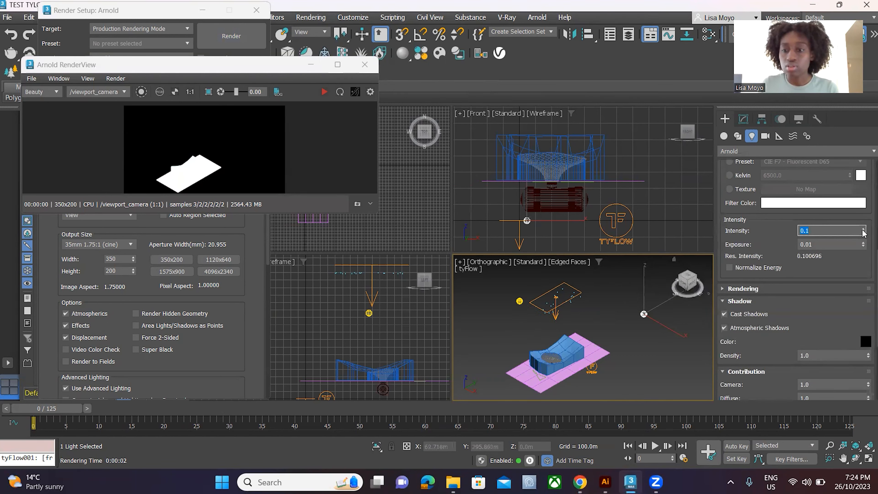
left_click(750, 237)
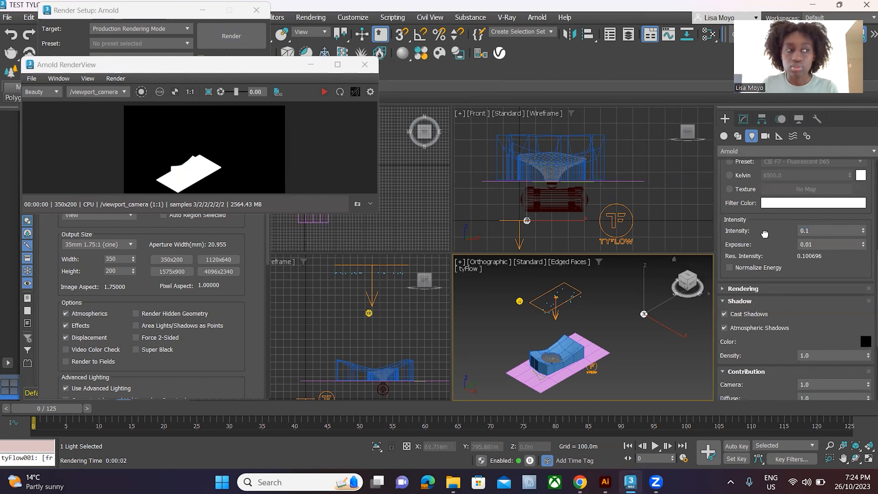
Step: Render the Orthographic view again, overwriting Lighting test 1.png, and enlarge the render window to inspect the lighting
left_click(364, 64)
left_click(231, 36)
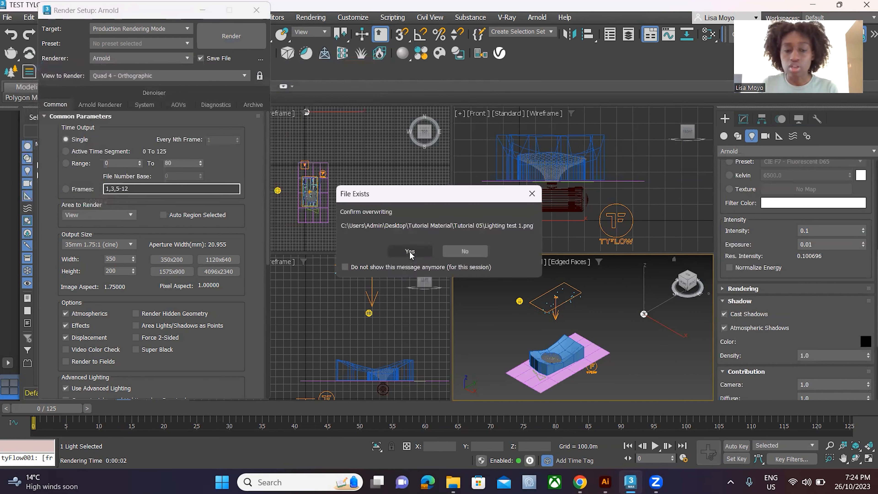
left_click(418, 255)
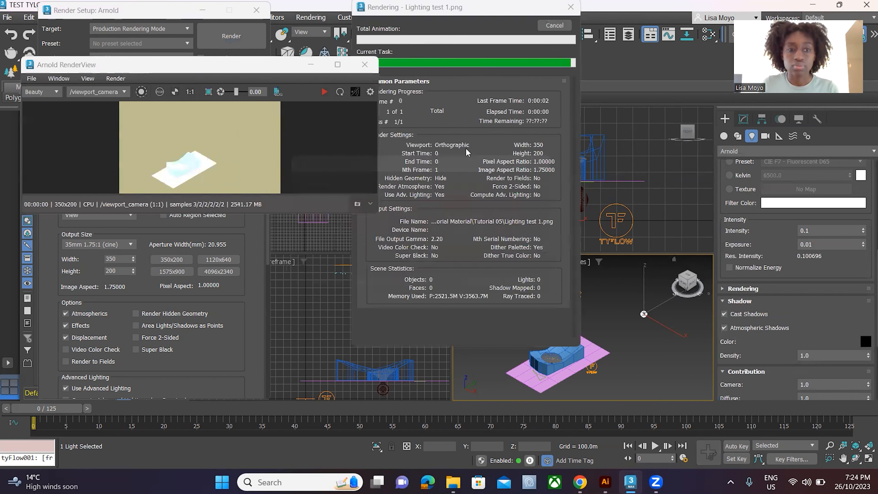
left_click(337, 64)
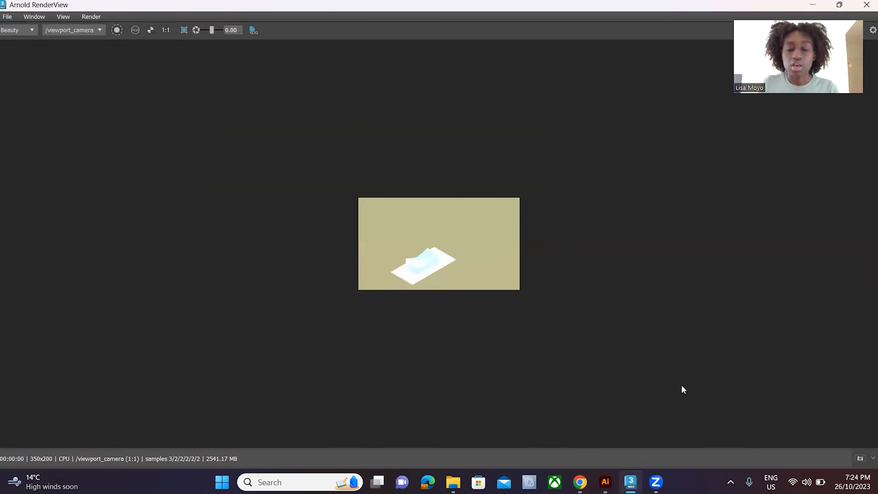
left_click_drag(235, 6, 241, 35)
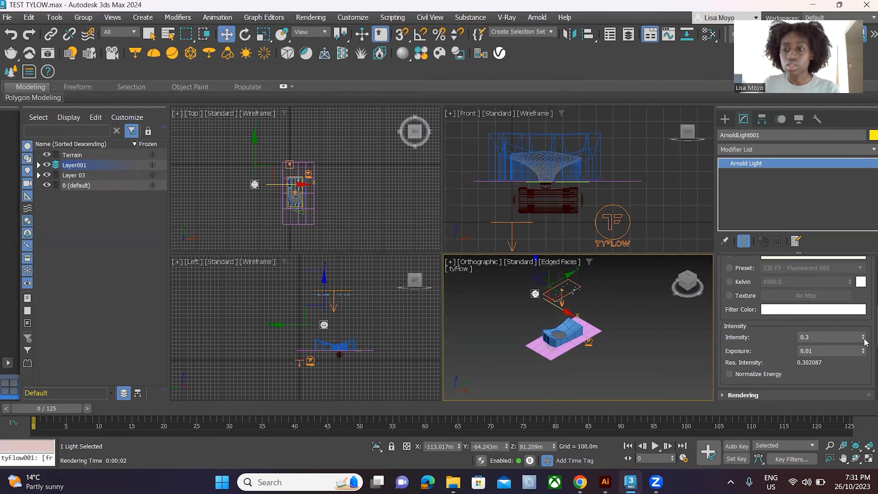
Step: Set the intensity of ArnoldLight001 to 0.4 and its exposure to -0.09
left_click(863, 339)
left_click(863, 335)
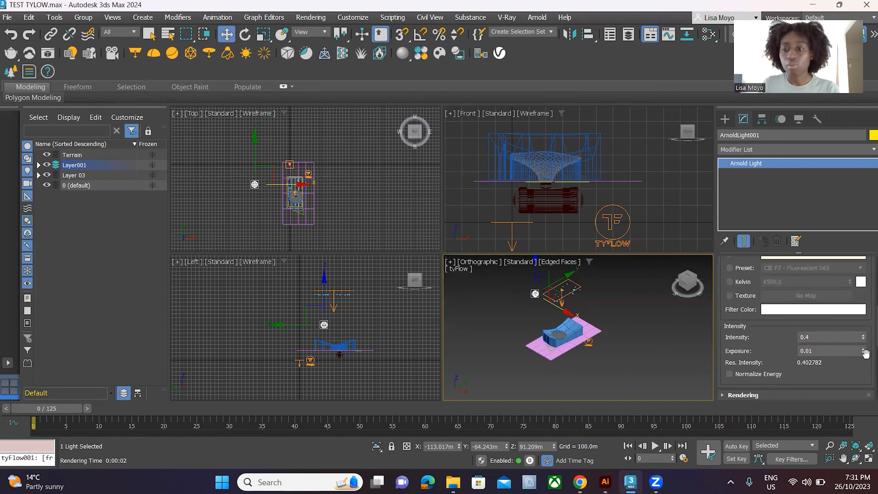
left_click(863, 353)
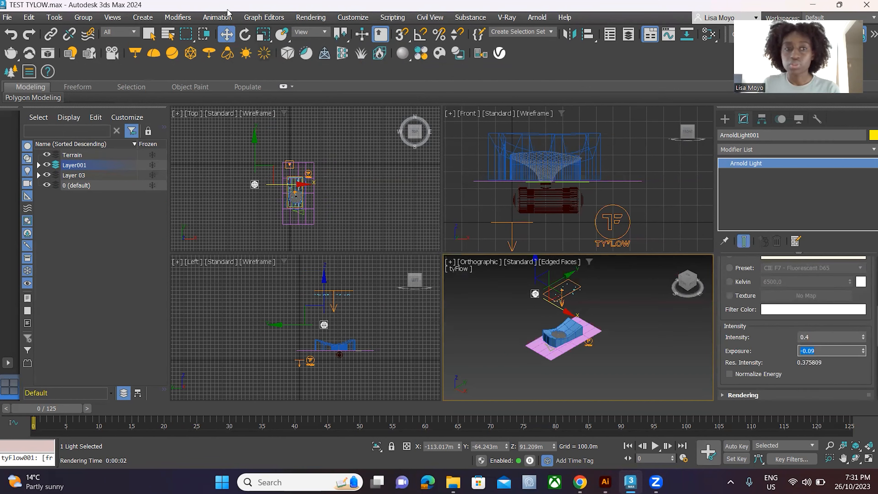
Step: Render the Orthographic view over Lighting test 1.png, dismiss the render messages and enlarge the result to inspect it
left_click(311, 17)
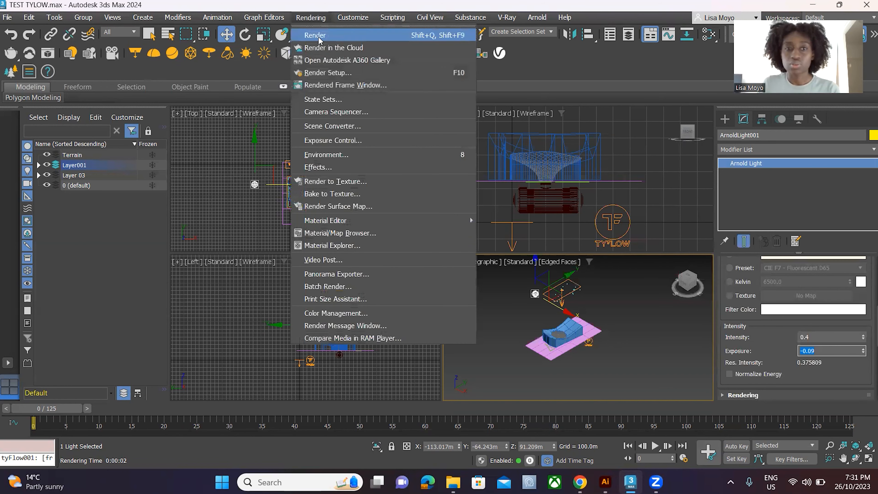
left_click(315, 34)
left_click(408, 249)
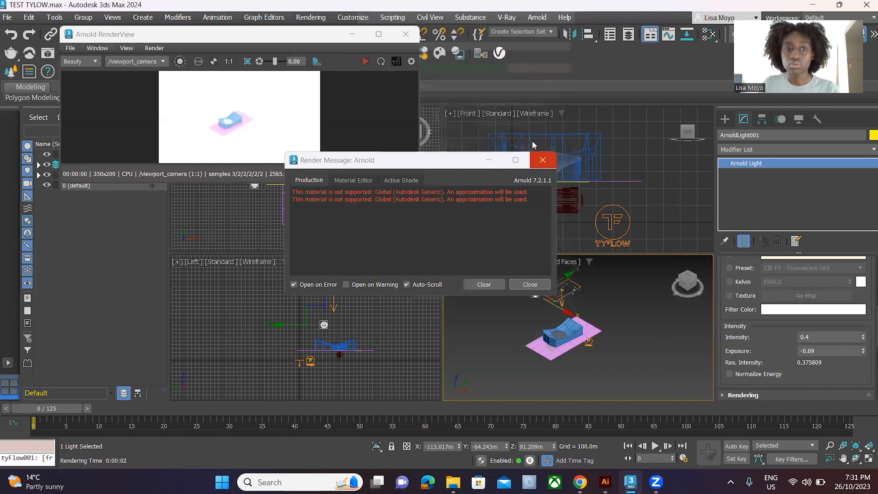
left_click(542, 160)
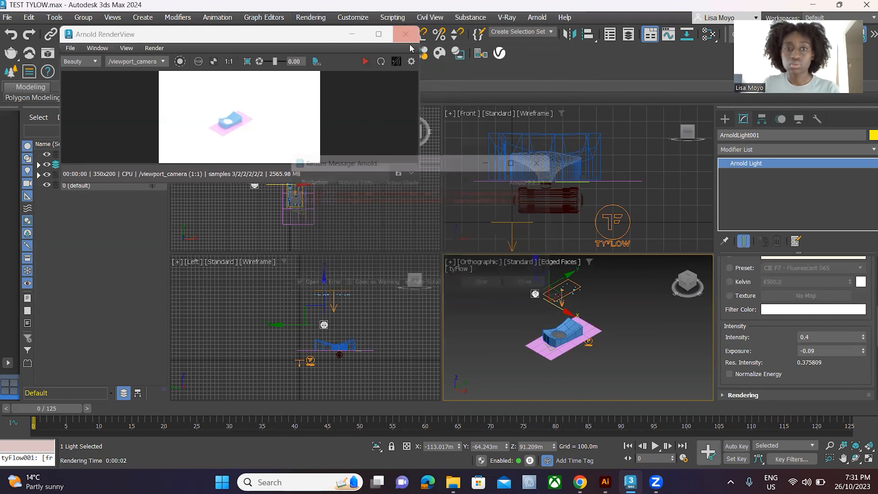
left_click(378, 34)
scroll(331, 254, "down", 2)
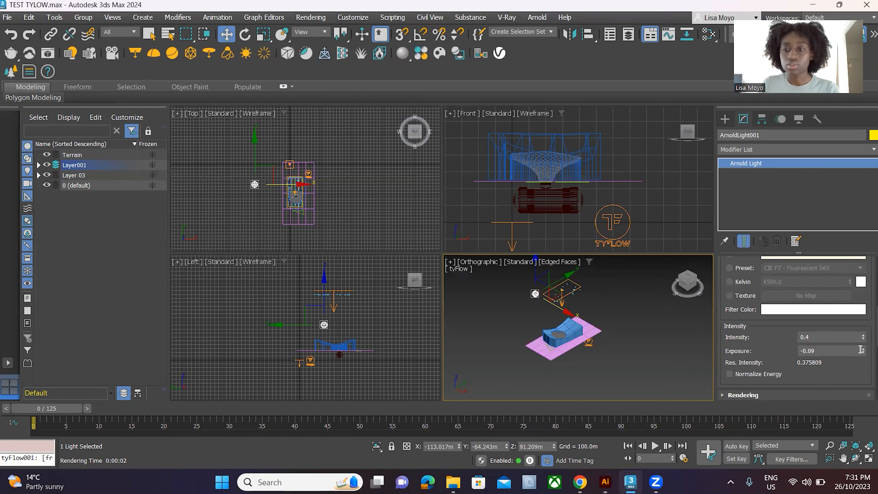
Step: Set the Skydome light's exposure to 0.01 and intensity to 0.2, and render over Lighting test 1.png
left_click_drag(864, 352, 871, 322)
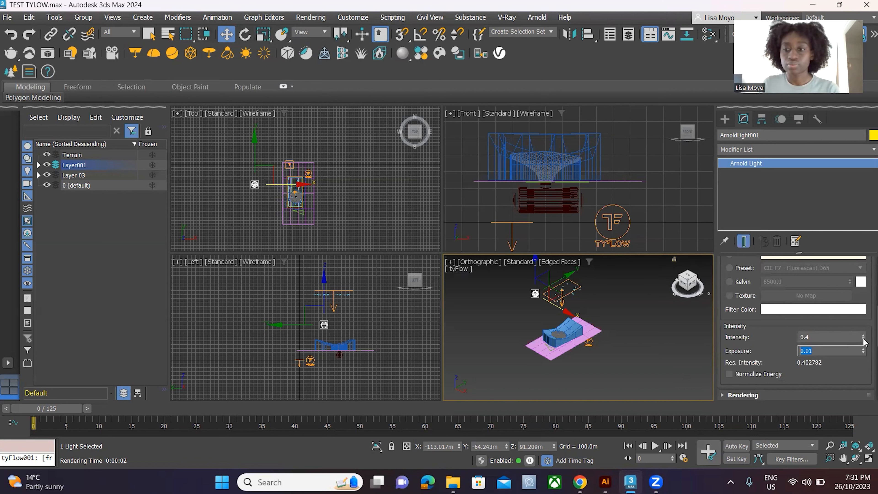
left_click_drag(864, 342, 864, 346)
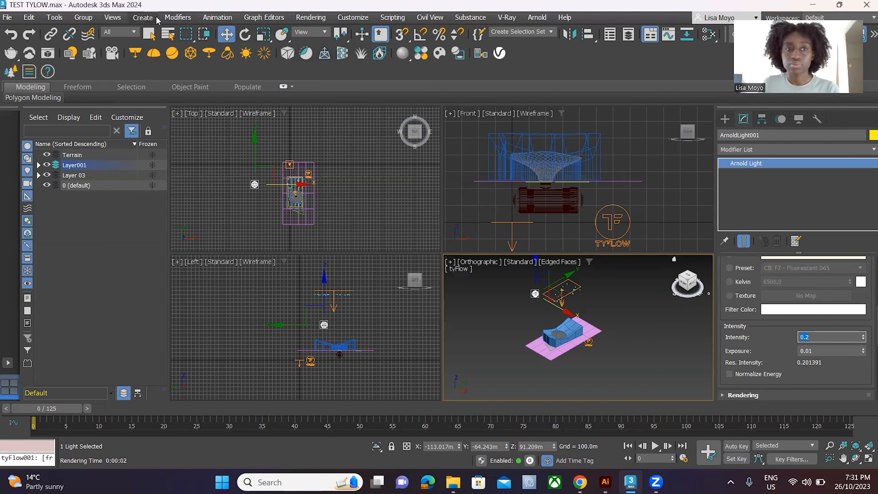
left_click(310, 17)
left_click(328, 33)
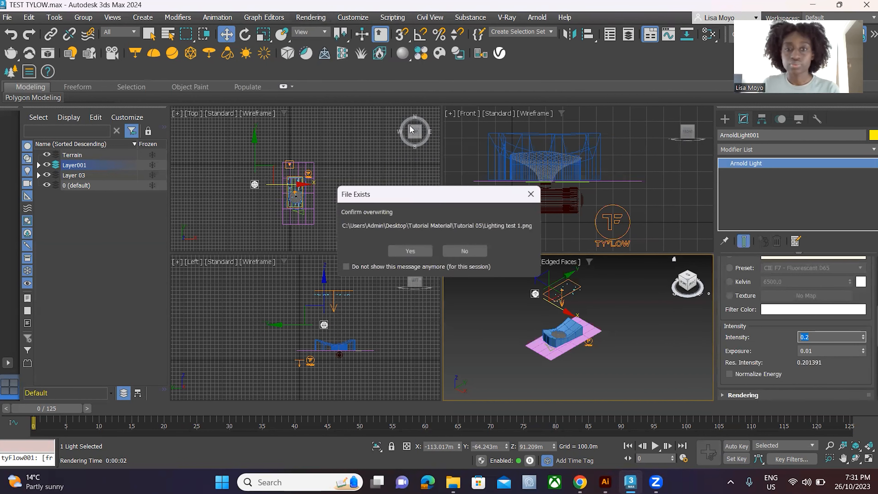
left_click(415, 250)
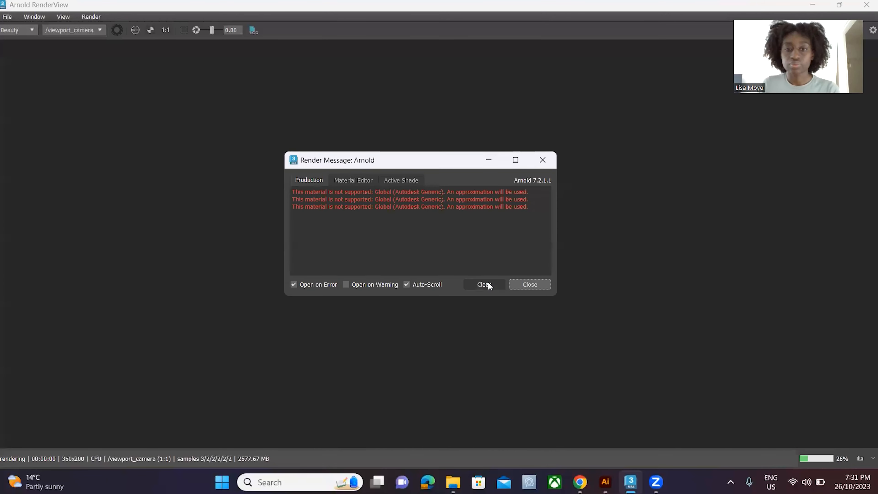
Step: Clear and close the render messages, examine the new render beside the scene and close the render window
left_click(482, 284)
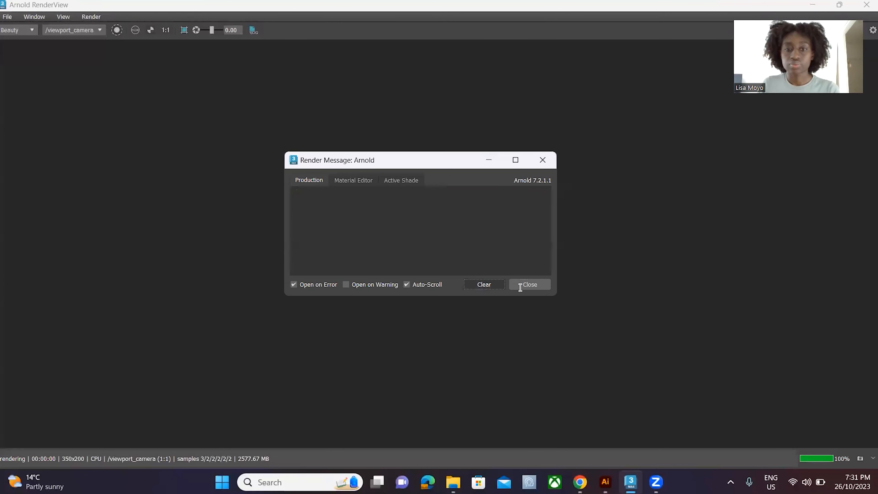
left_click(522, 284)
left_click(839, 4)
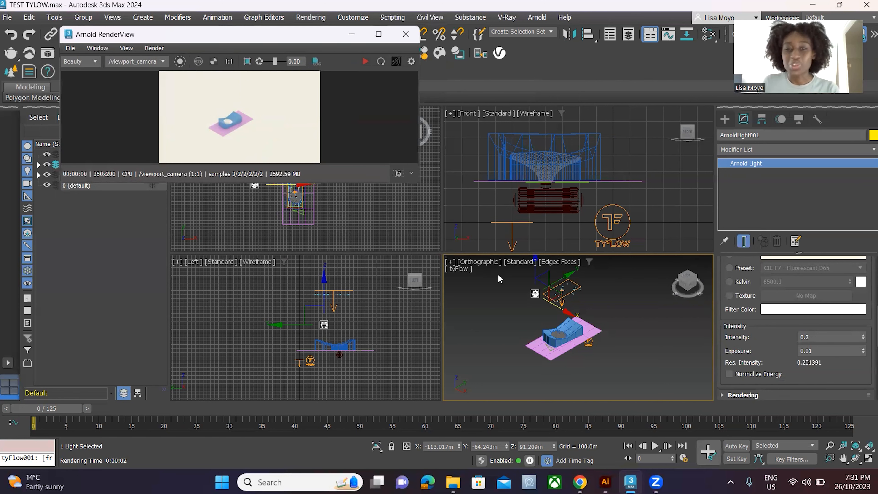
left_click(405, 37)
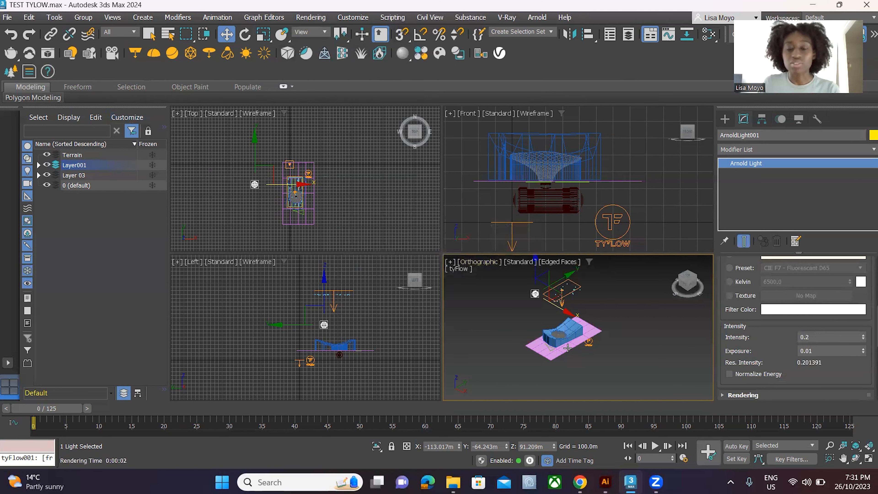
Step: Locate ArnoldLight001 inside Layer001, hide it and clear the selection
left_click(507, 319)
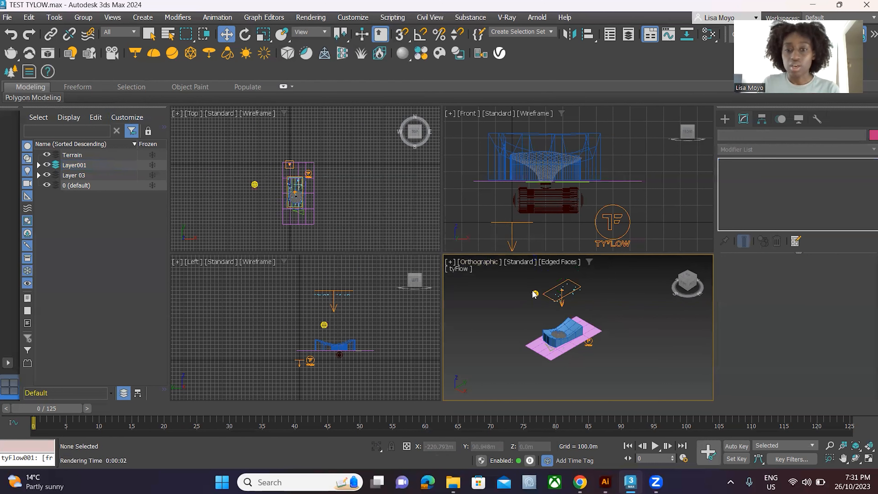
left_click(534, 293)
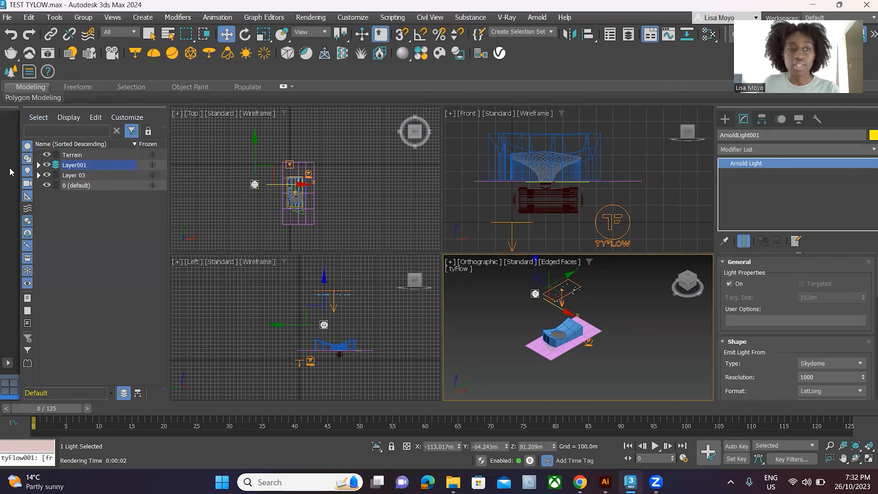
left_click(39, 165)
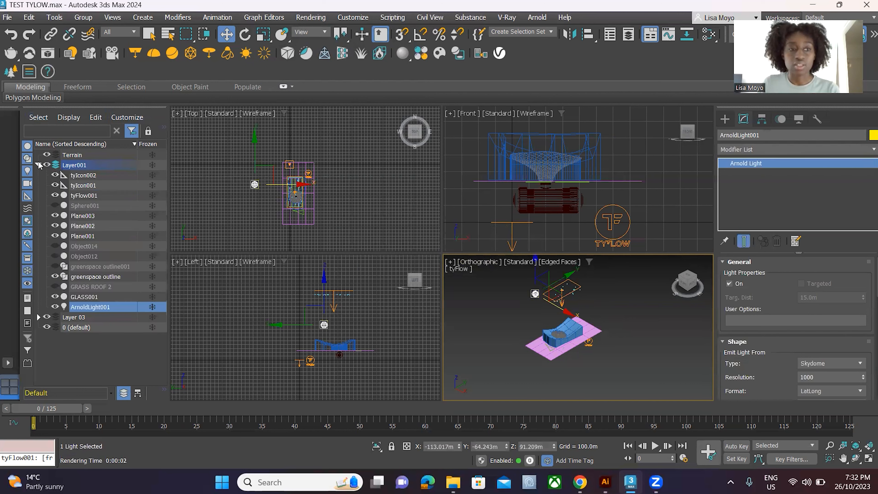
left_click(55, 307)
left_click(685, 342)
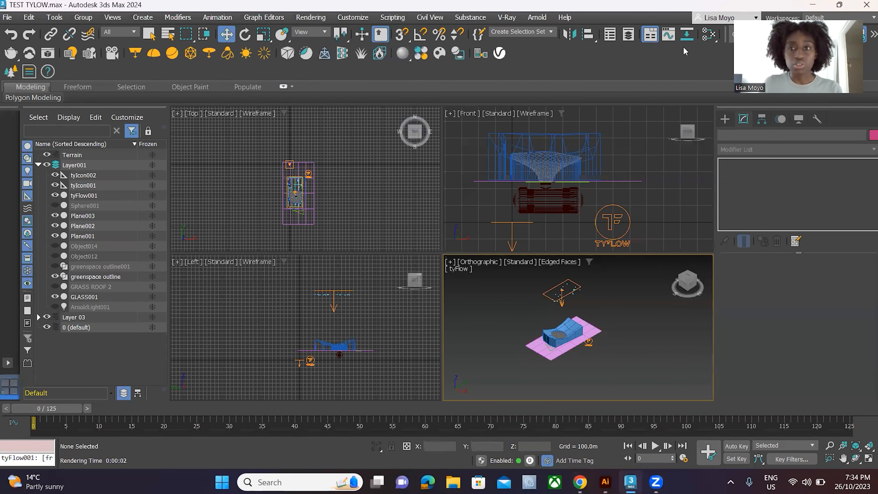
Step: Open the Slate Material Editor, search its browser for HDRI and add an HDRI Environment map to View1
left_click(709, 34)
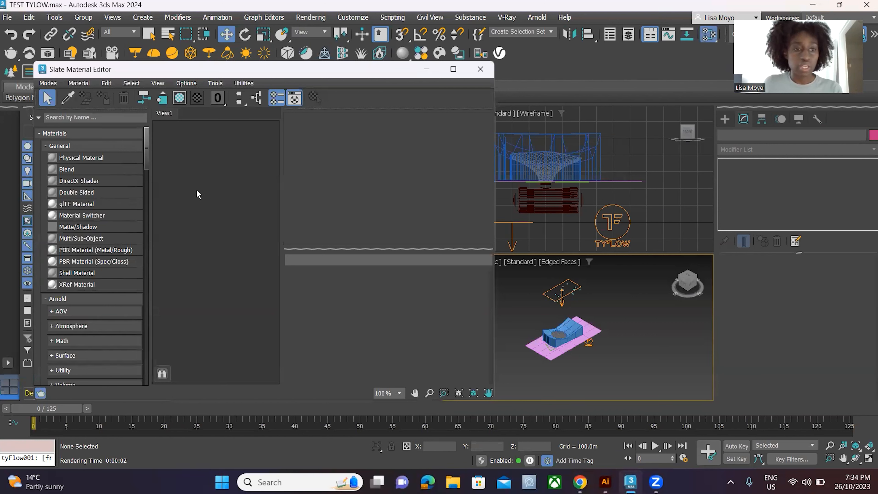
left_click(97, 118)
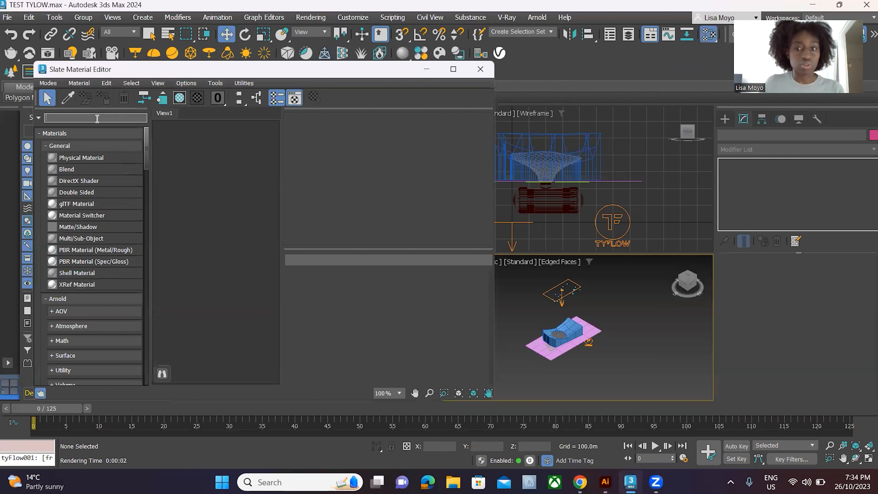
type("HD")
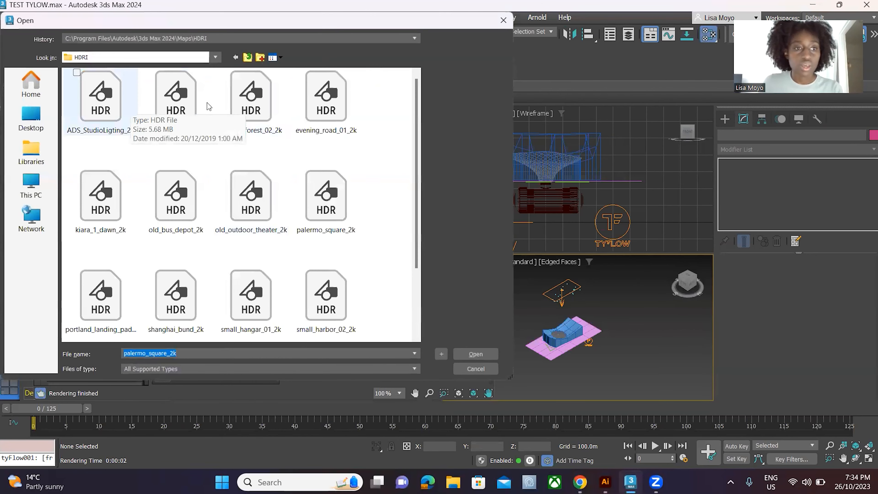
Step: Load resting_place_4k from the desktop's Tutorial Material > Tutorial 05 folder as the HDRI Environment map's file
scroll(229, 172, "down", 3)
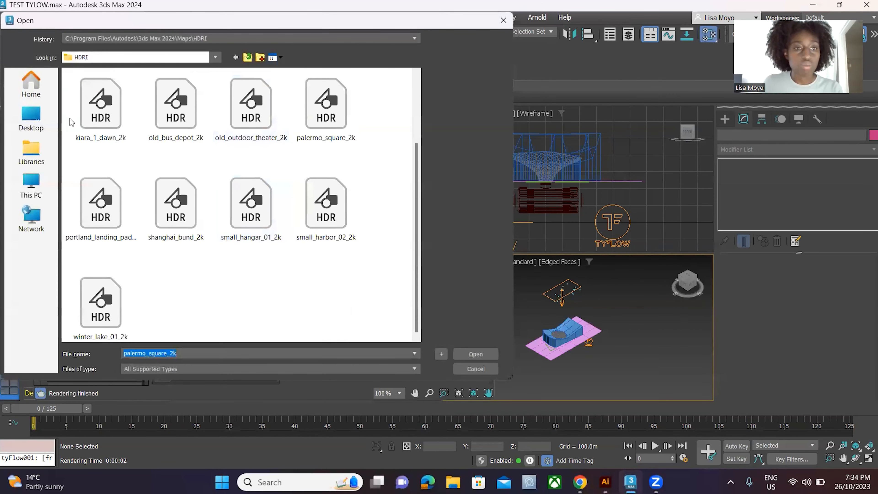
left_click(31, 119)
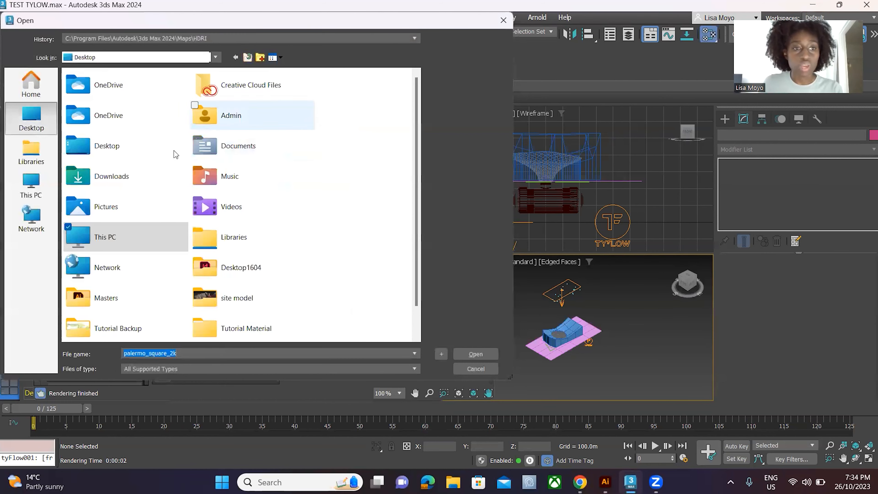
double_click(115, 151)
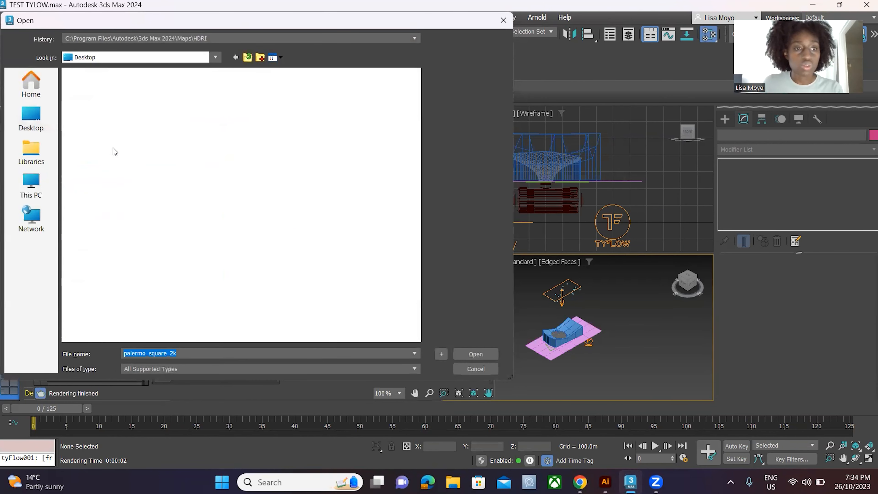
double_click(108, 203)
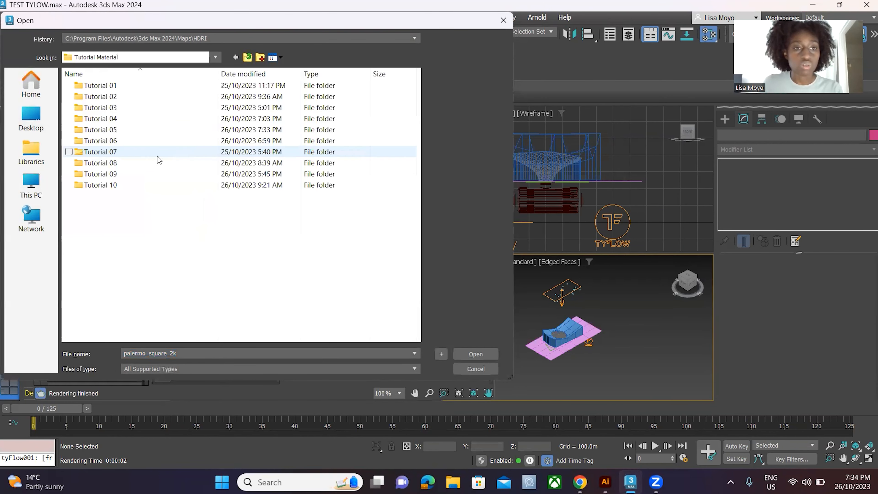
double_click(117, 131)
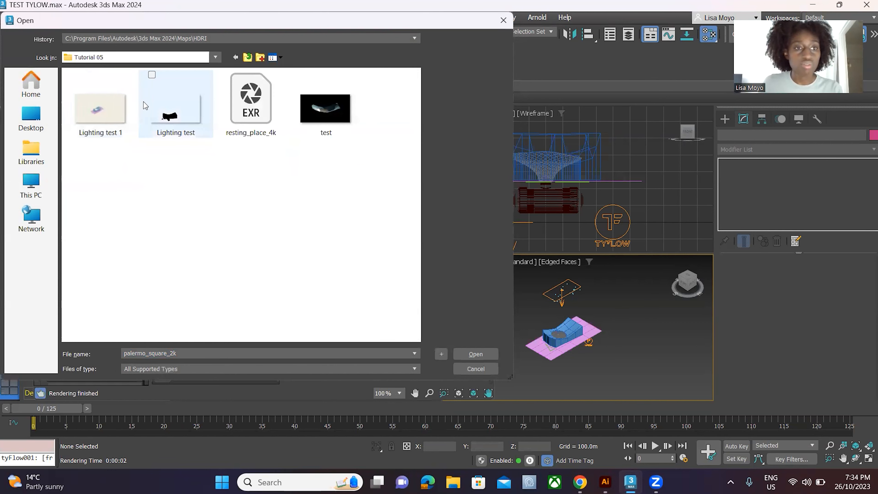
left_click(239, 111)
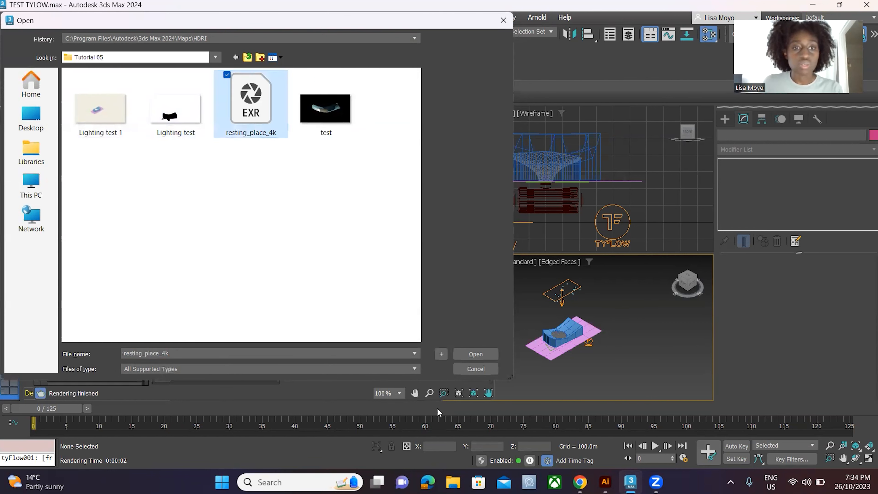
left_click(474, 355)
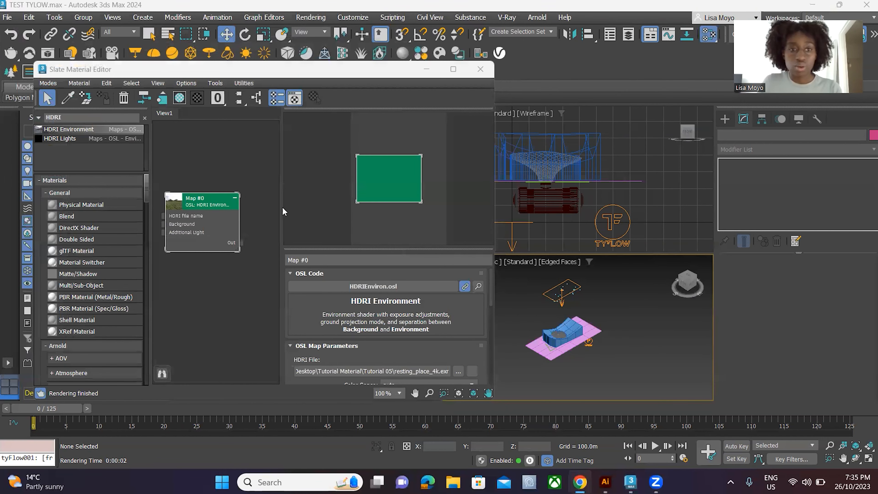
Step: Assign the HDRI Environment node's output as the scene's environment map in Environment and Effects, and minimize both windows
left_click(313, 17)
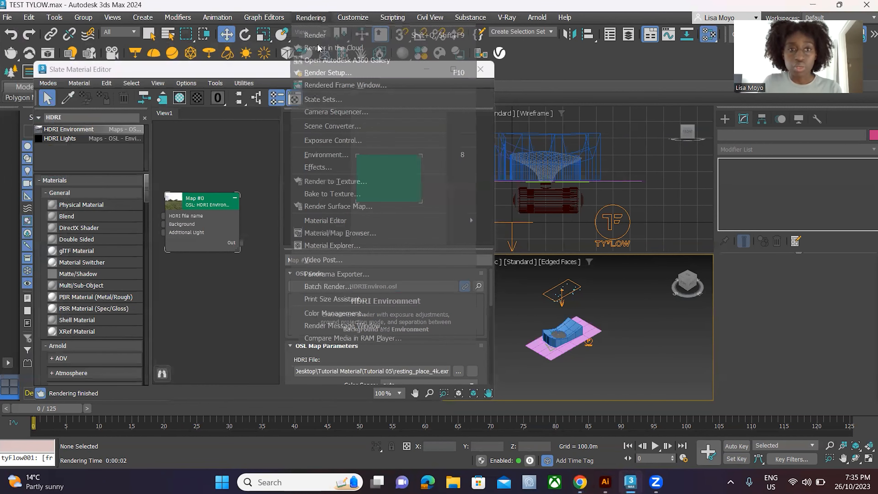
left_click(388, 157)
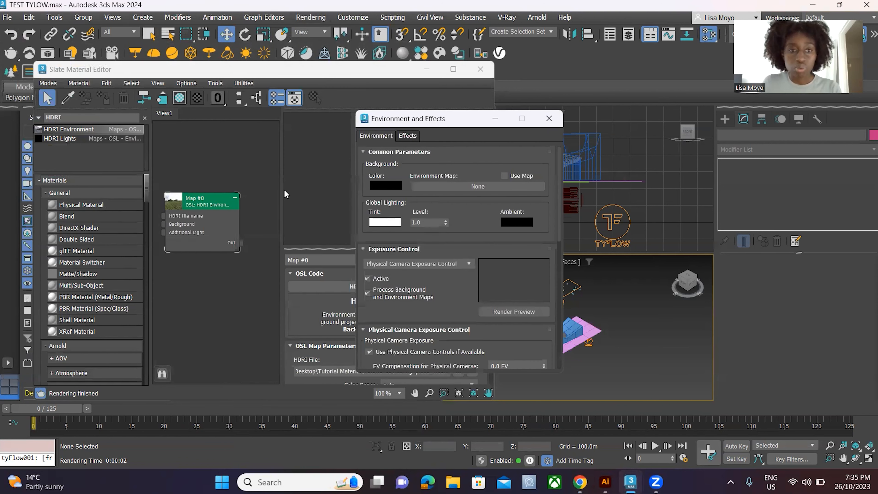
left_click(236, 244)
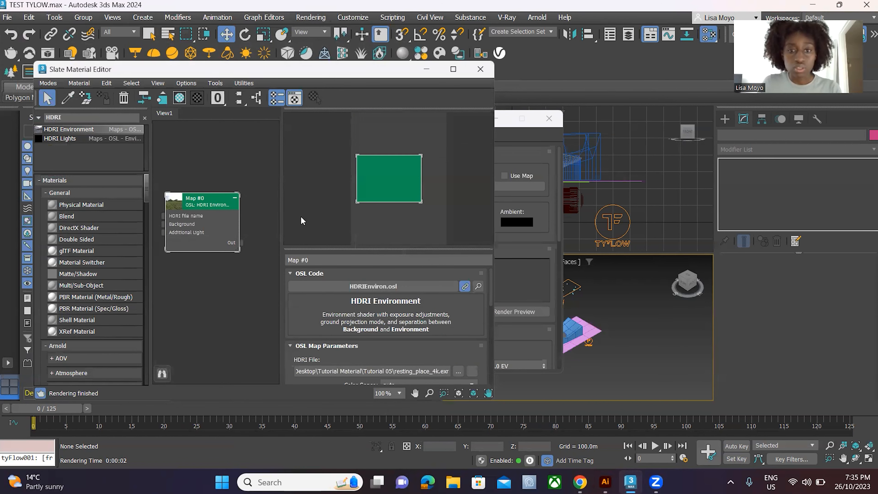
left_click(504, 119)
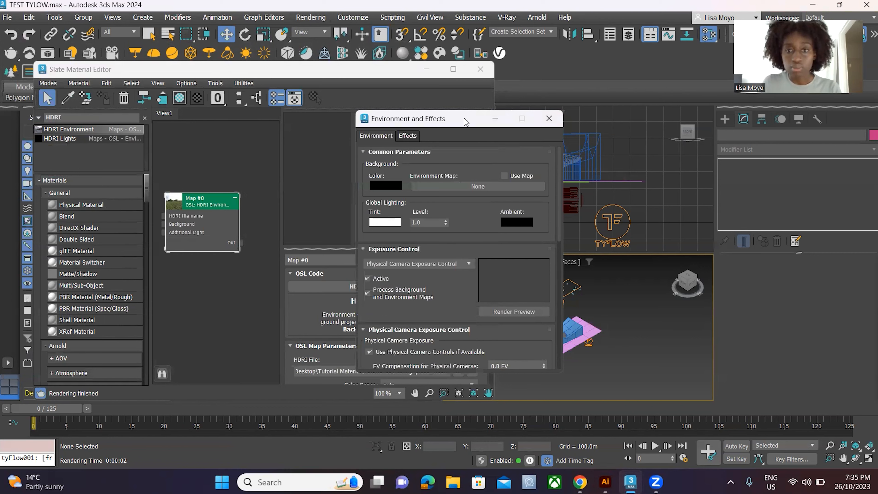
left_click_drag(466, 122, 617, 117)
left_click_drag(242, 241, 589, 183)
left_click(592, 277)
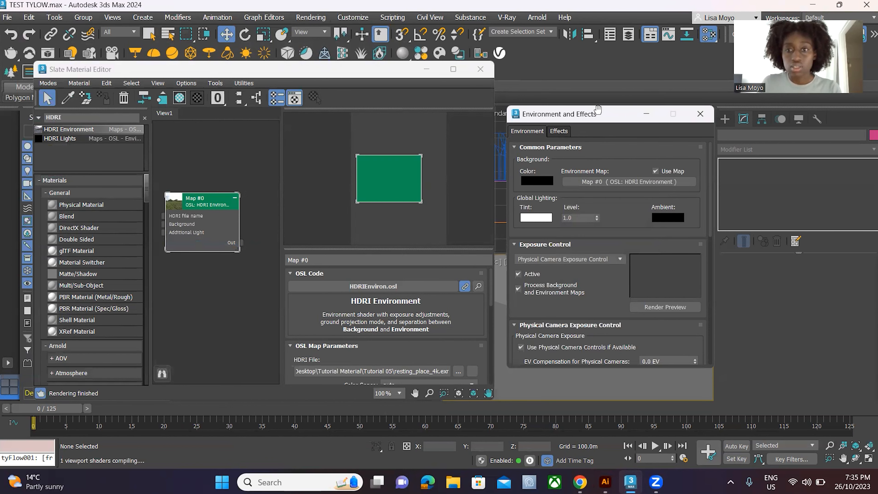
left_click(644, 115)
left_click(426, 69)
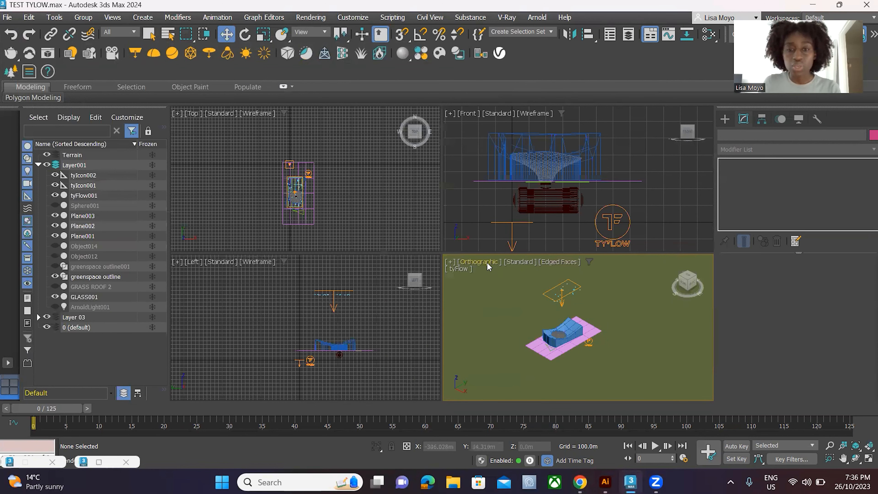
Step: Set the Orthographic viewport's display to High Quality, keeping Default Shading with Edged Faces
left_click(517, 264)
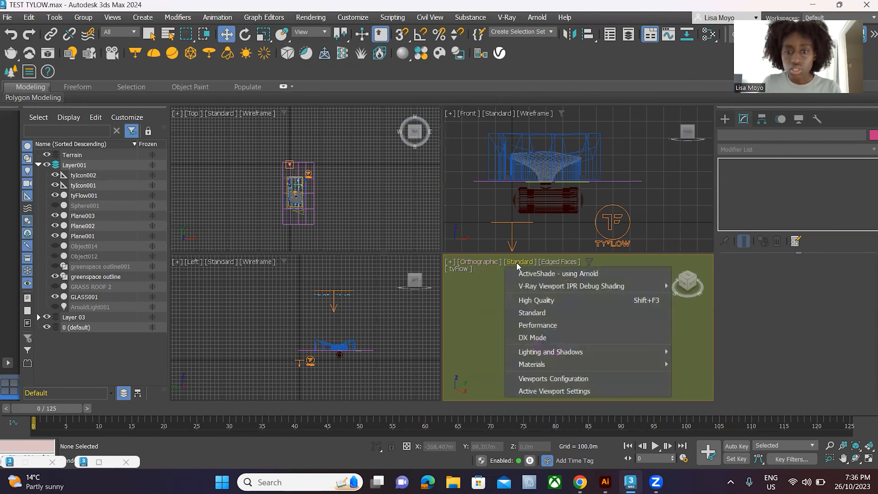
left_click(537, 303)
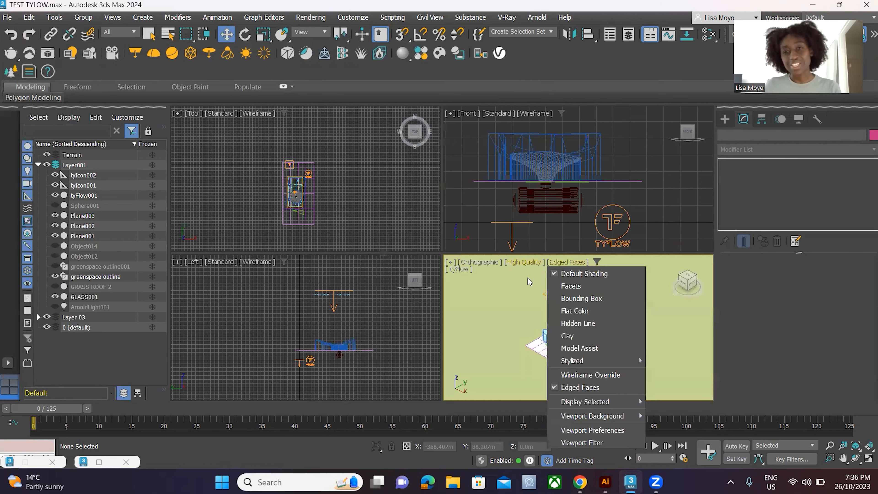
left_click(526, 314)
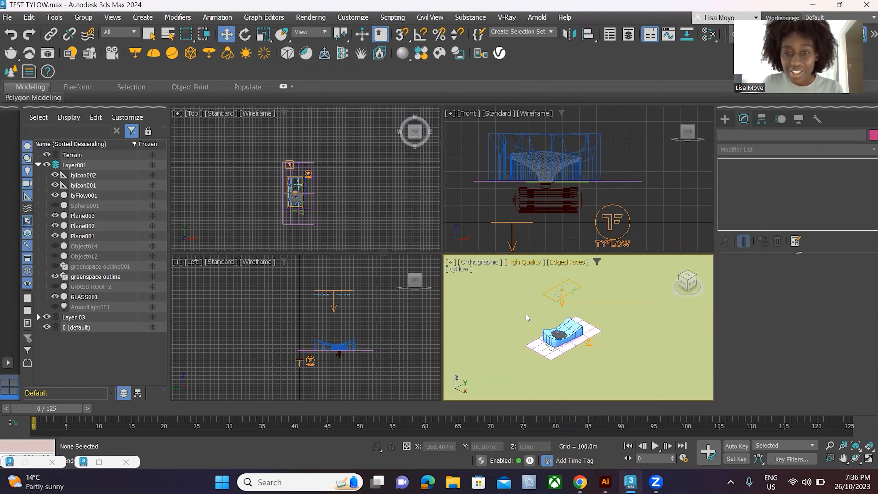
Step: Switch the Orthographic viewport to Perspective and orbit it to show the HDRI background at horizon level
scroll(545, 340, "up", 5)
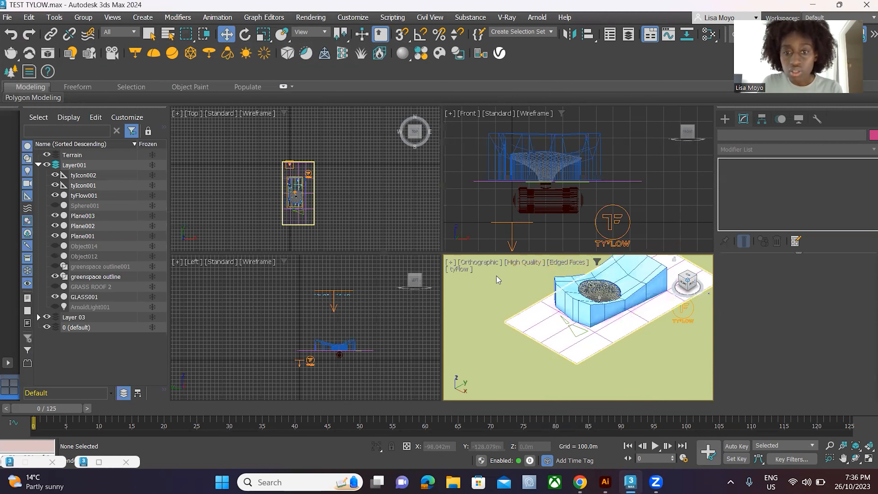
left_click(493, 261)
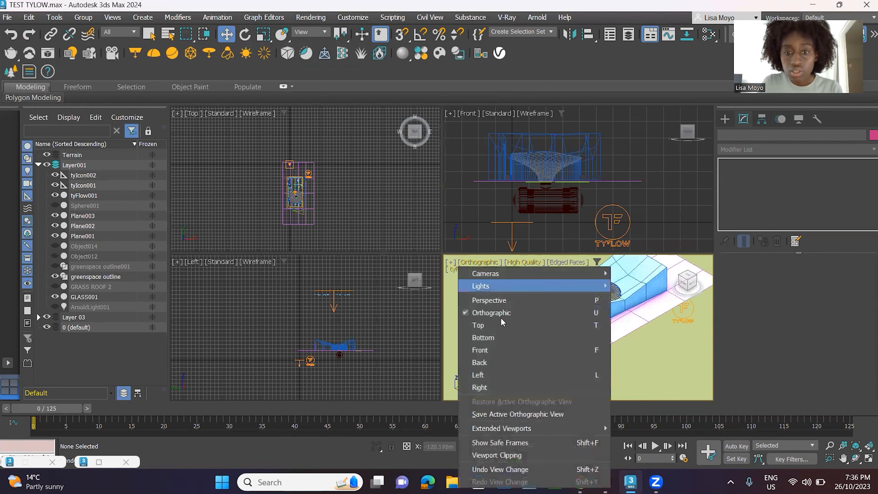
left_click(492, 299)
scroll(583, 330, "up", 5)
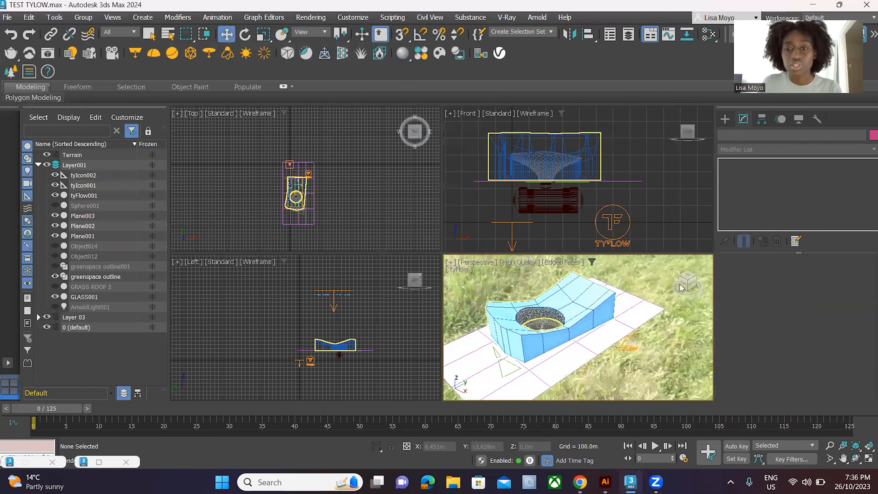
left_click_drag(687, 281, 688, 280)
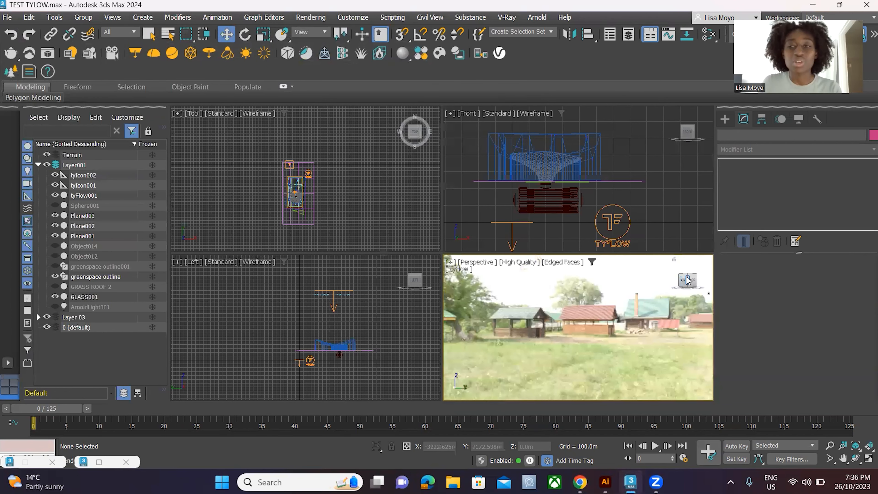